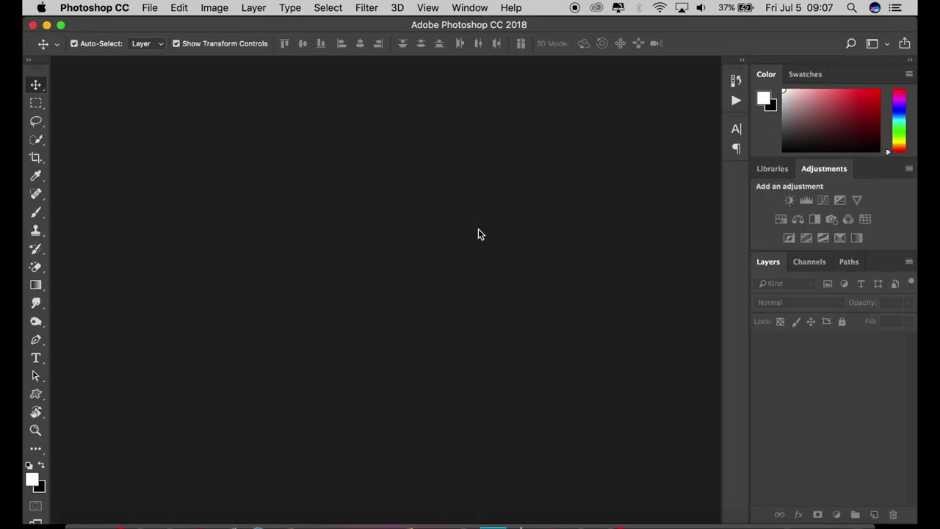
- Bring up the Open dialog and select the IMG_3735.JPG betta photo on the Desktop
click(149, 9)
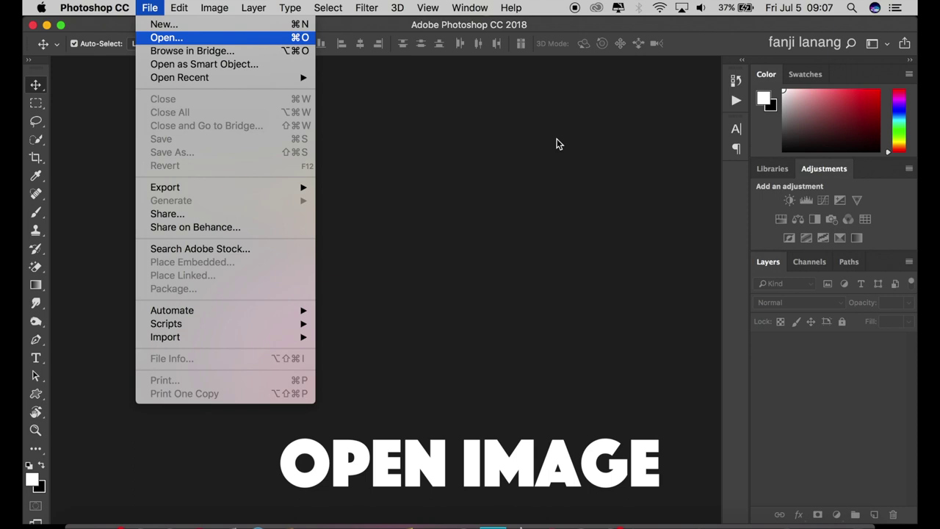
key(Return)
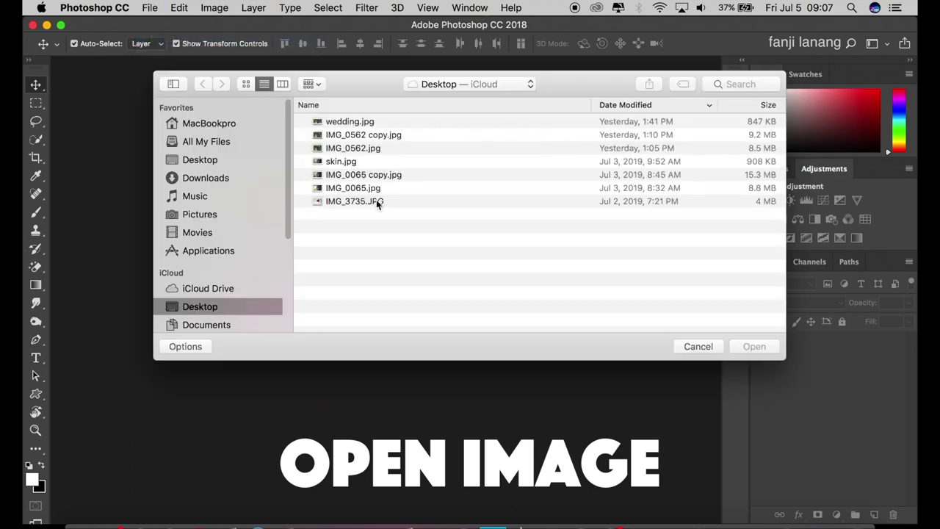
click(377, 203)
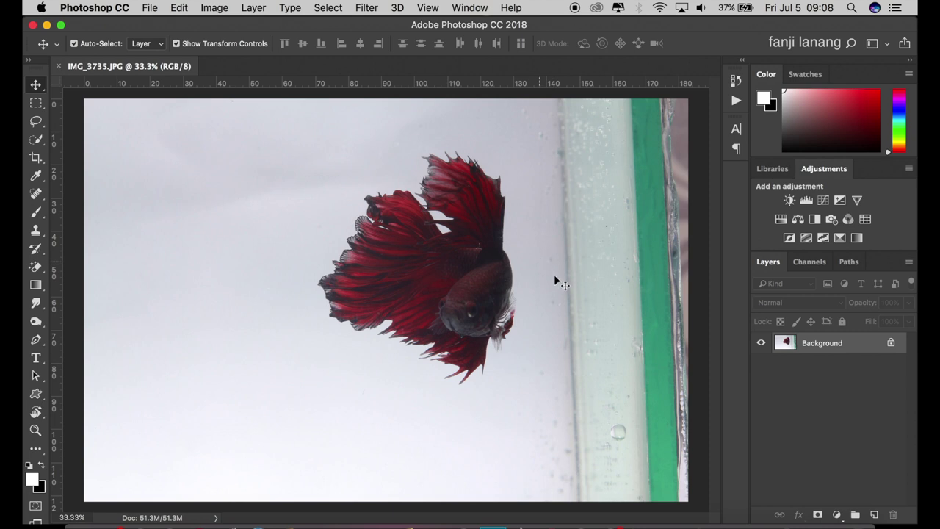
- Add Layer 1 and set up a soft round brush at 476 px with 0% hardness
click(876, 515)
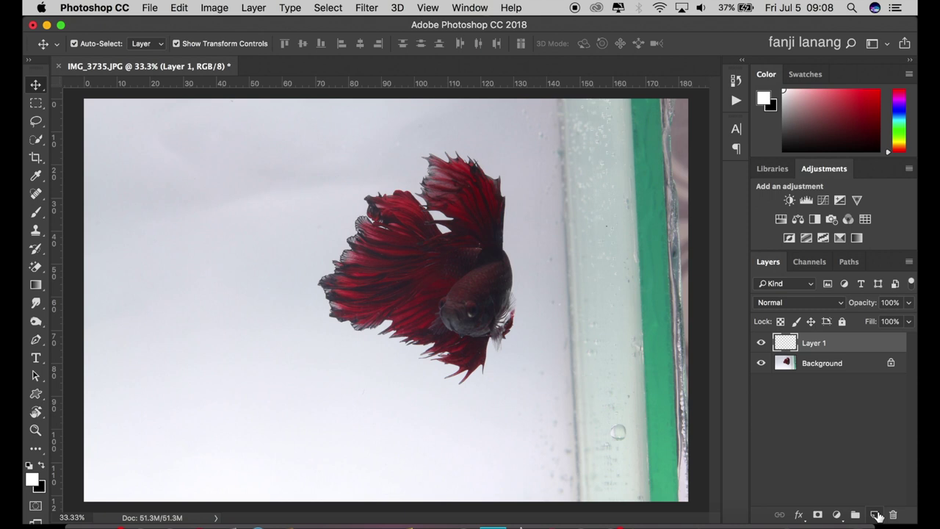
click(37, 213)
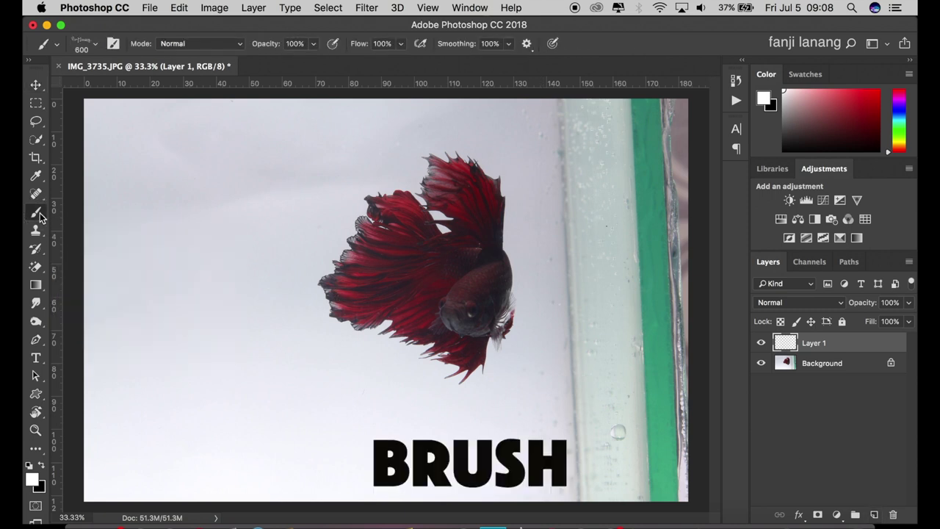
click(94, 44)
click(74, 150)
click(100, 119)
drag(177, 88, 180, 90)
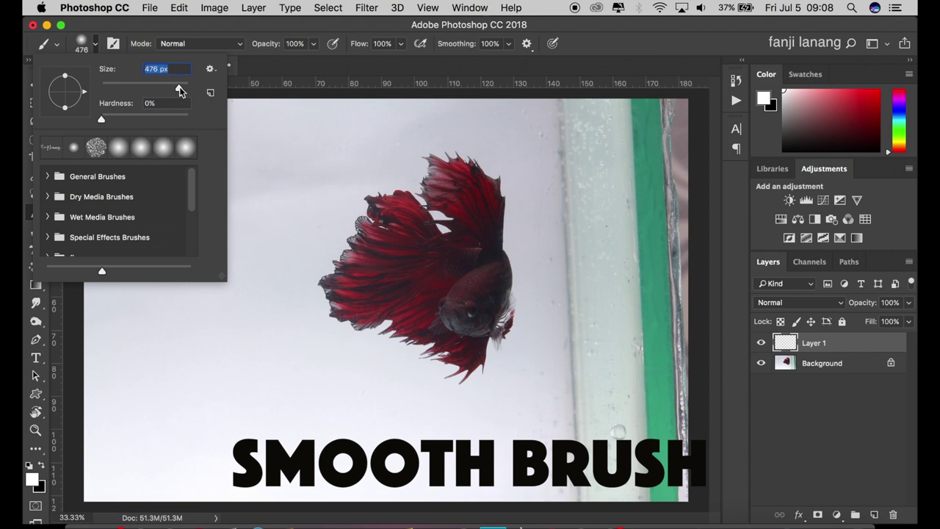
click(649, 42)
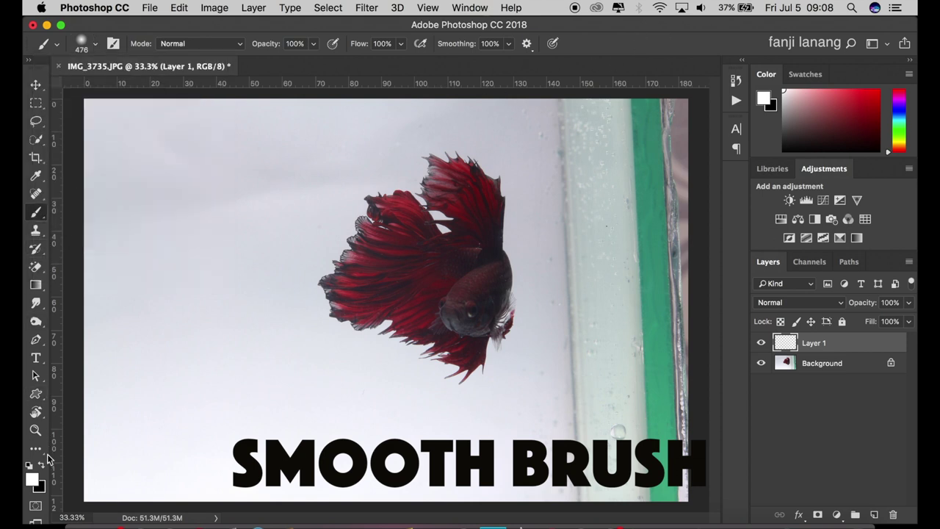
- Sample the photo background's light grey as the foreground colour
click(35, 481)
click(514, 159)
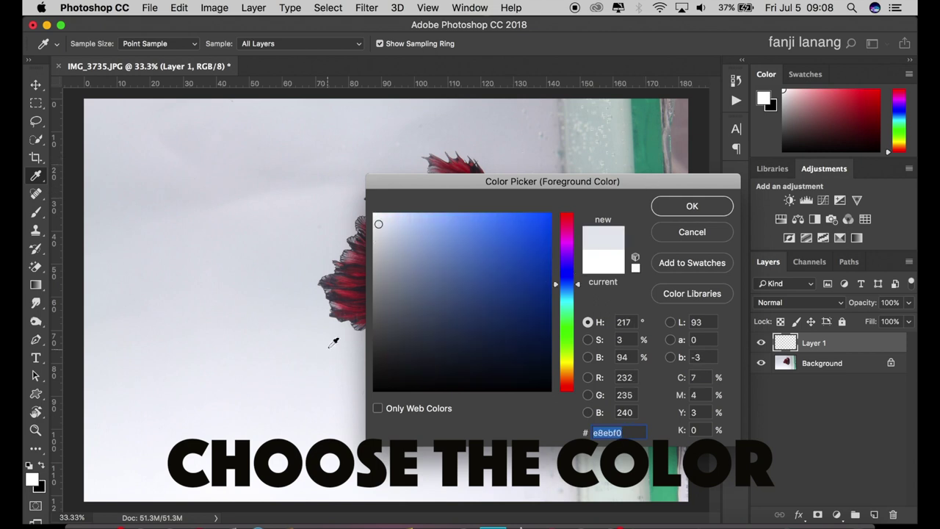
click(692, 206)
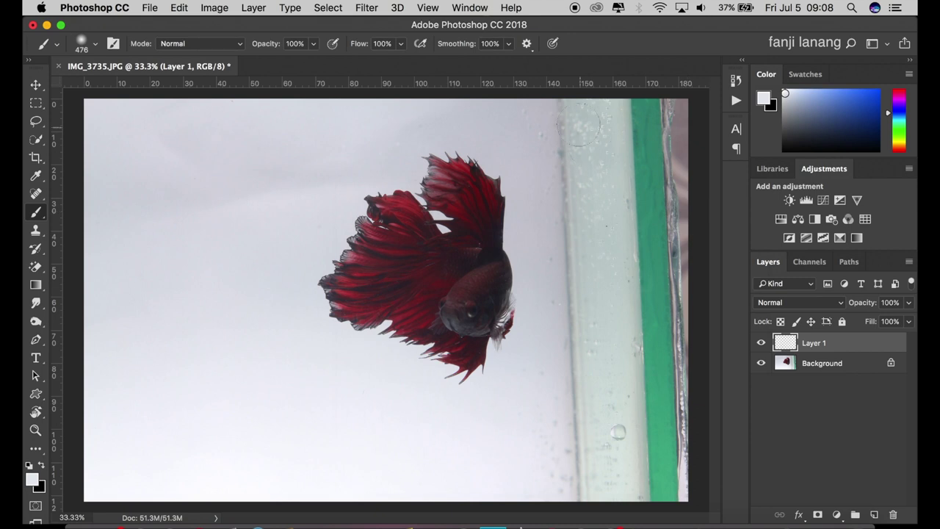
- Paint grey over the right-side glass and tank edge at 73% opacity with a 700 px brush
mouse_move(563, 95)
mouse_down()
mouse_move(577, 158)
mouse_move(577, 488)
mouse_move(609, 95)
mouse_move(645, 100)
mouse_move(668, 399)
mouse_move(657, 478)
mouse_move(639, 175)
mouse_move(656, 95)
mouse_move(678, 331)
mouse_move(666, 505)
mouse_move(629, 357)
mouse_move(615, 122)
mouse_move(592, 101)
mouse_move(677, 114)
mouse_move(665, 105)
mouse_up()
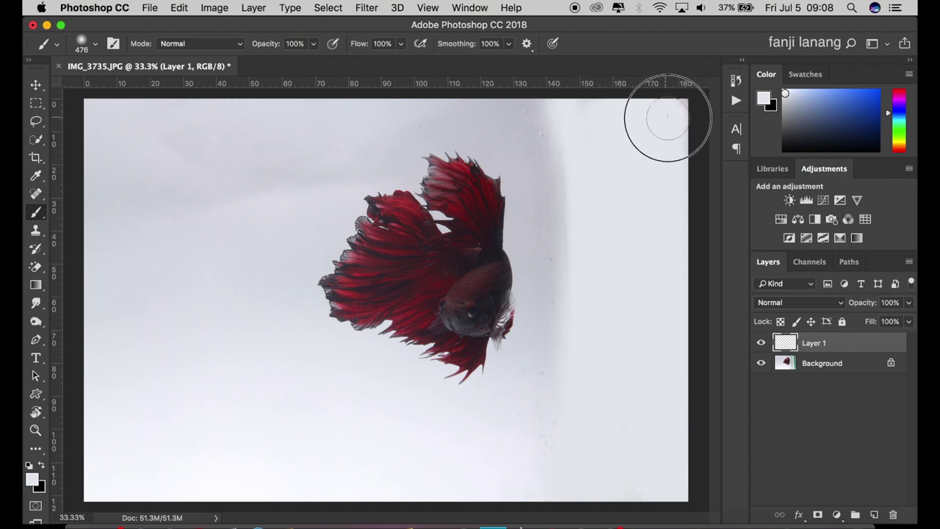
click(313, 45)
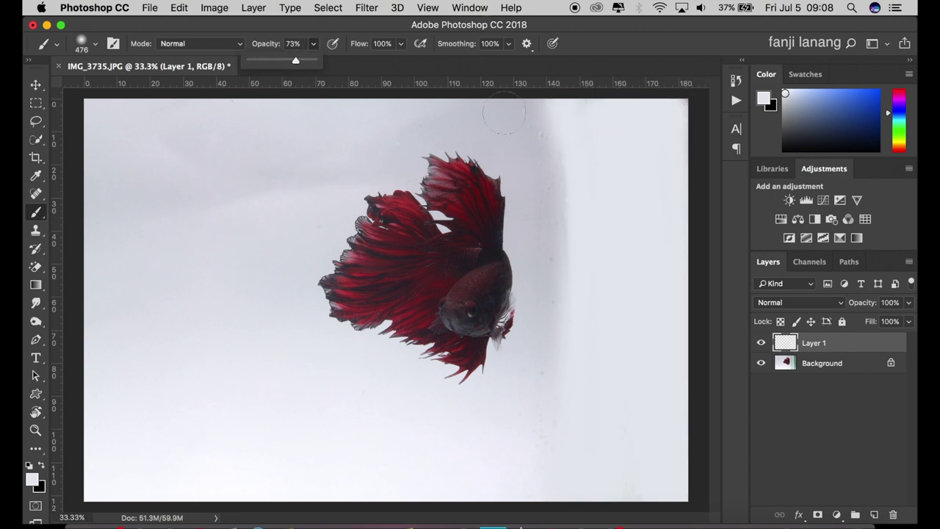
key(bracketright)
key(bracketright)
key(bracketright)
mouse_move(554, 123)
mouse_down()
mouse_move(551, 471)
mouse_move(668, 478)
mouse_up()
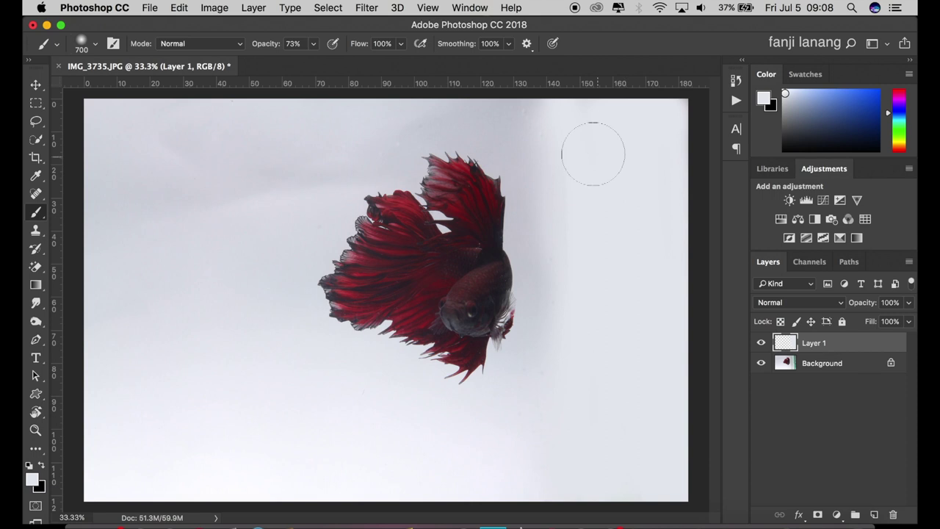
- Add Layer 2 and apply the merged image onto it with Multiply blending at 100%
click(38, 86)
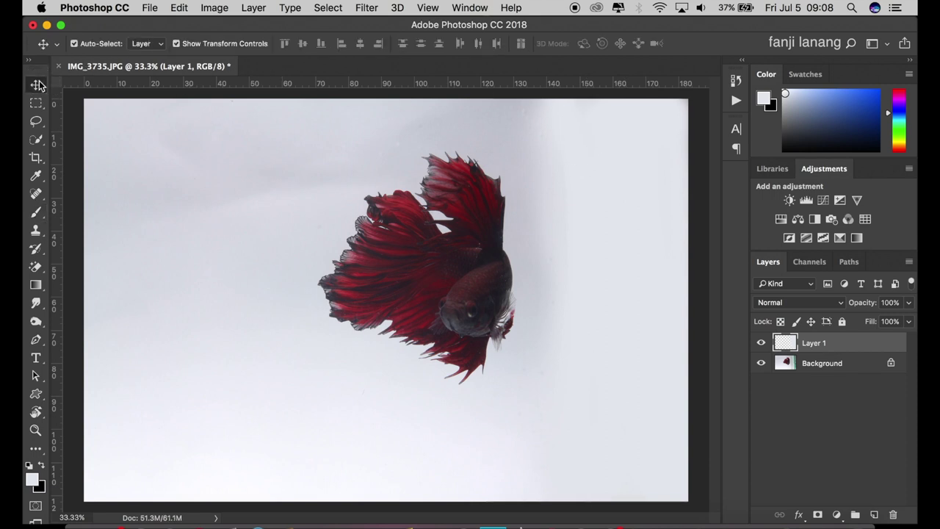
click(876, 516)
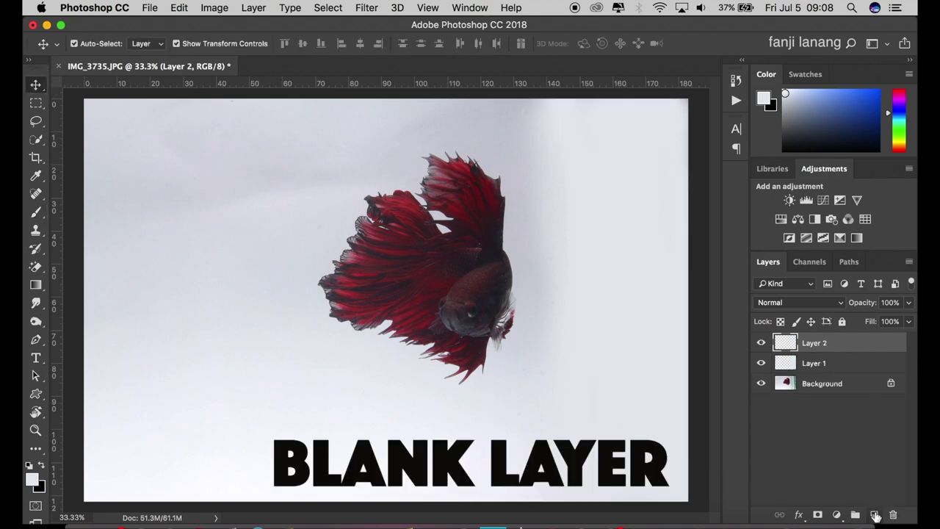
click(215, 7)
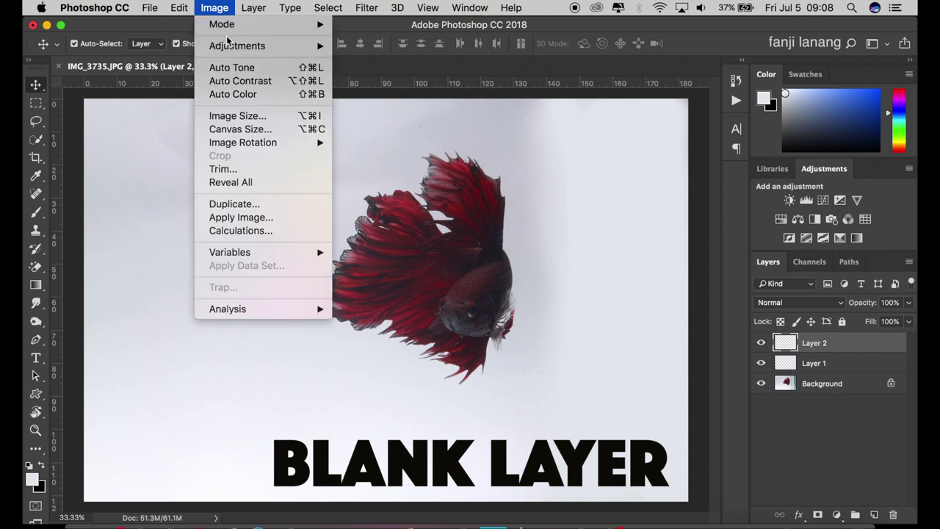
click(257, 221)
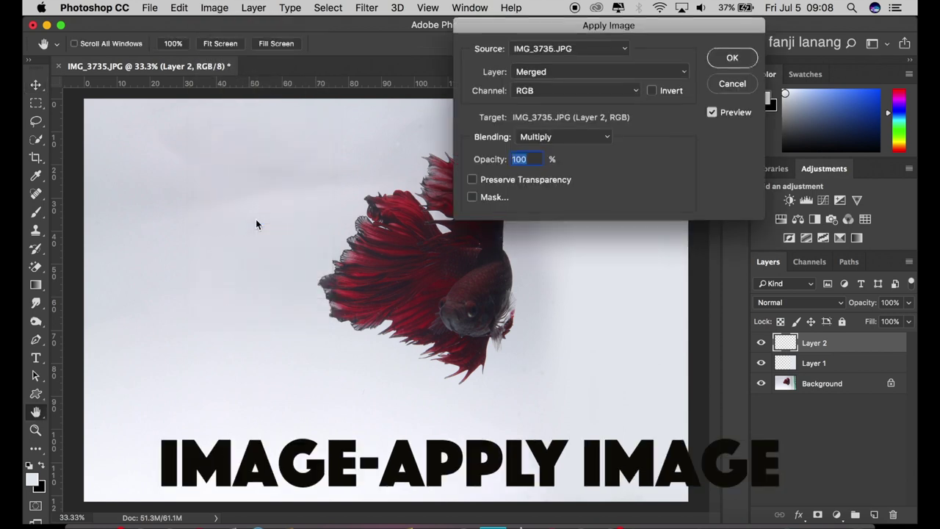
click(732, 59)
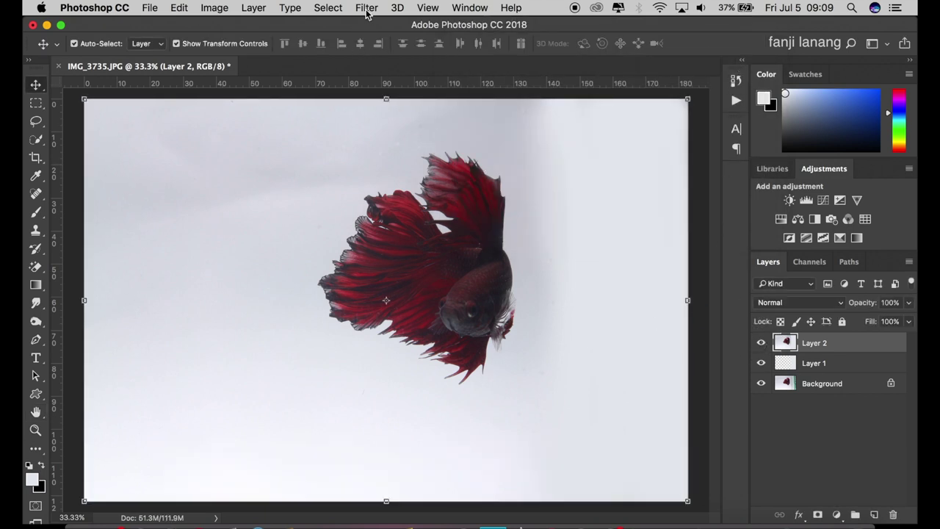
- Crop in from the bottom corners, shift the fish onto the thirds grid, and commit
click(36, 156)
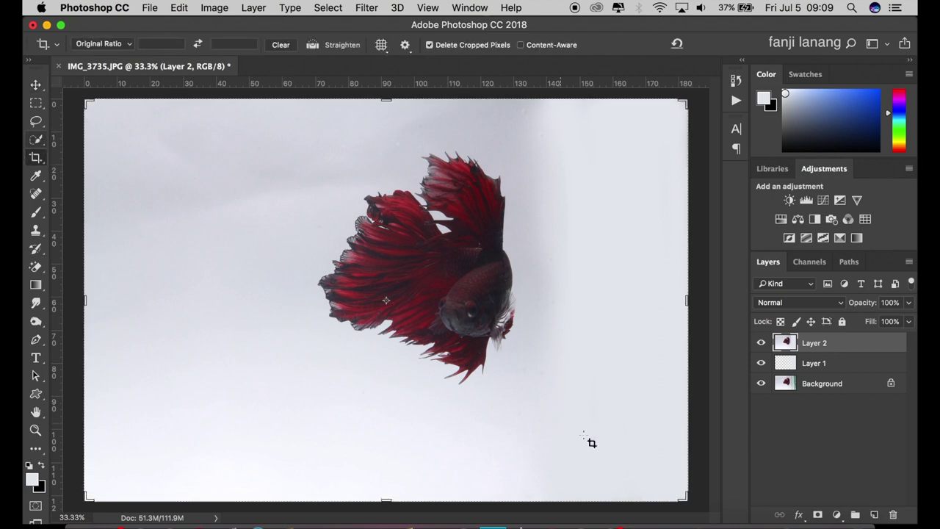
drag(682, 499, 673, 490)
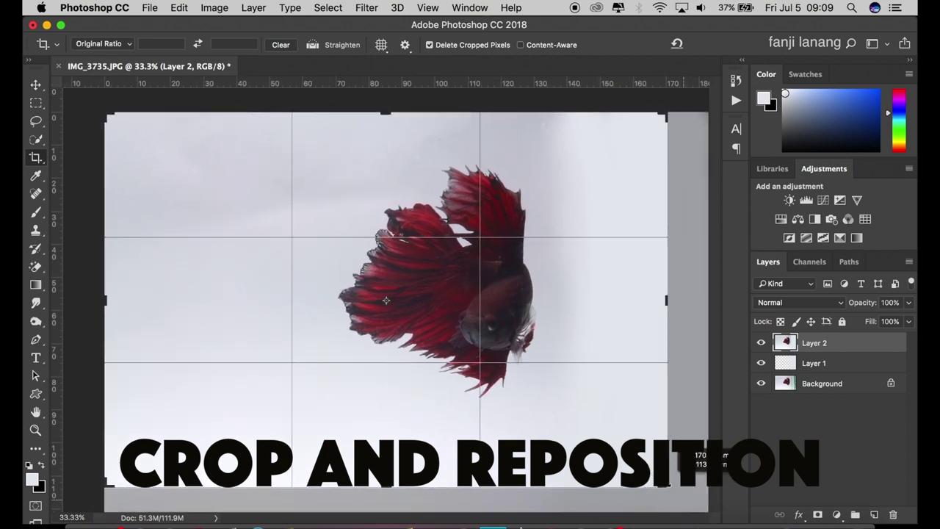
drag(108, 482, 157, 450)
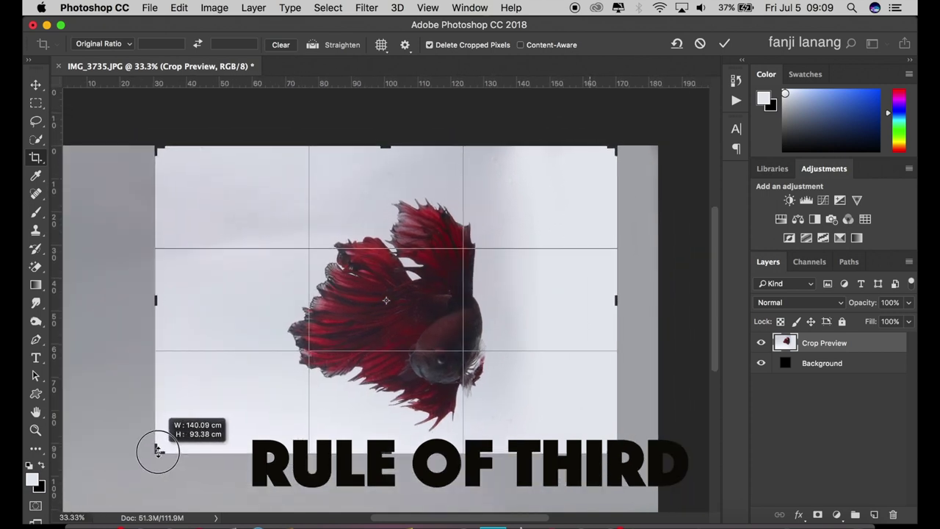
drag(157, 450, 157, 448)
drag(386, 323, 400, 321)
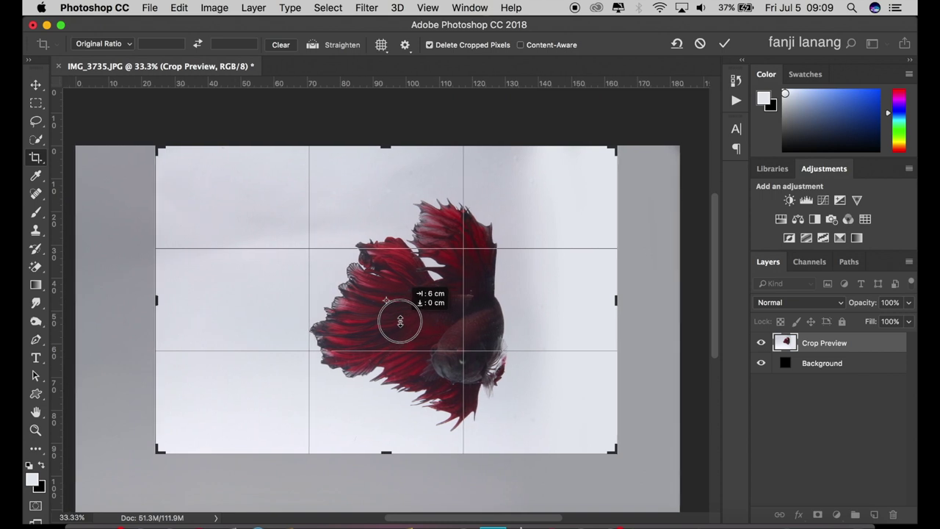
drag(401, 321, 409, 323)
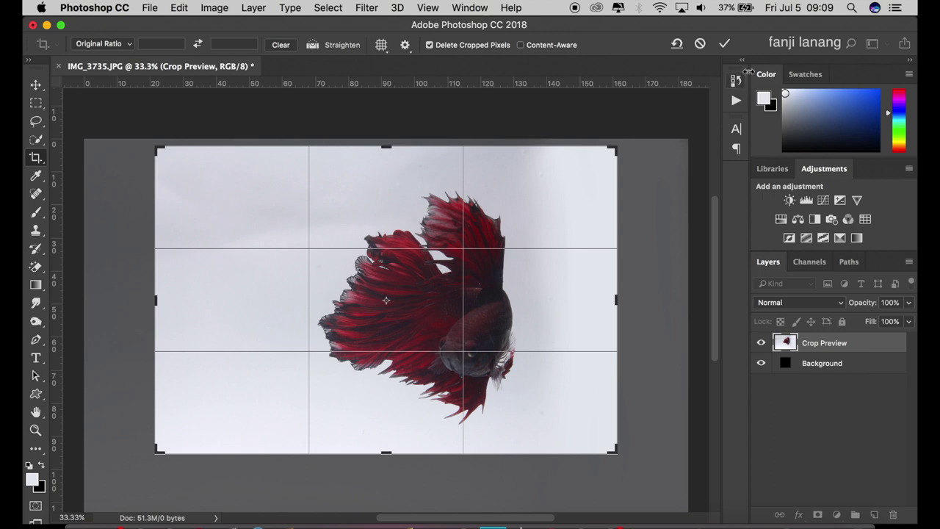
click(725, 43)
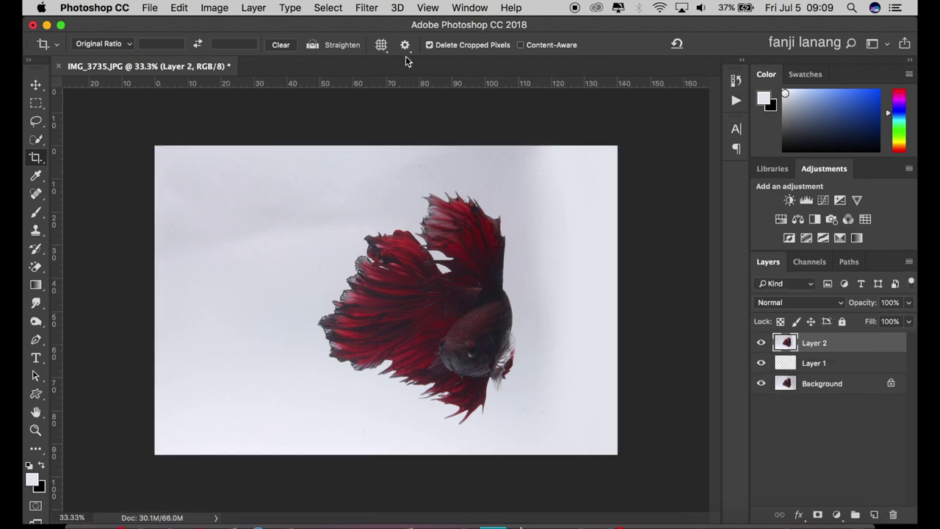
- Open the Camera Raw filter and push Whites to +100 for a white background
click(371, 13)
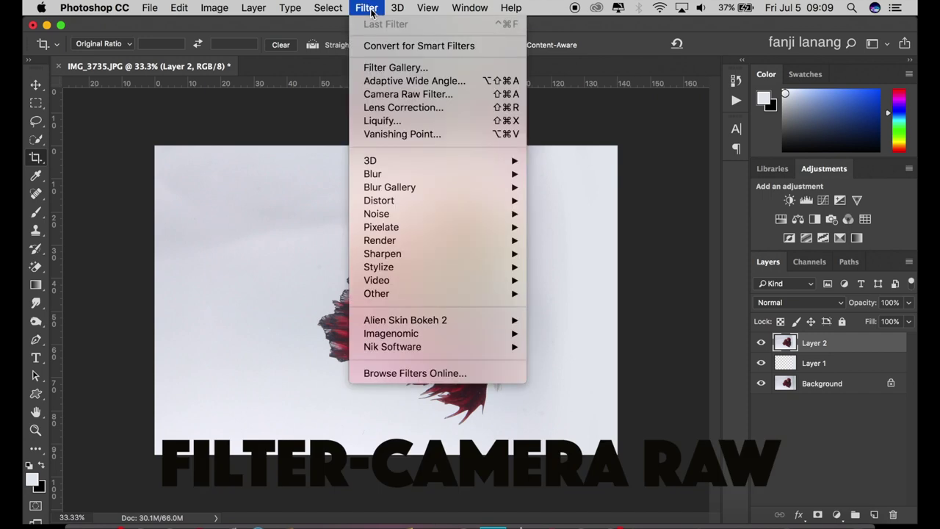
click(404, 94)
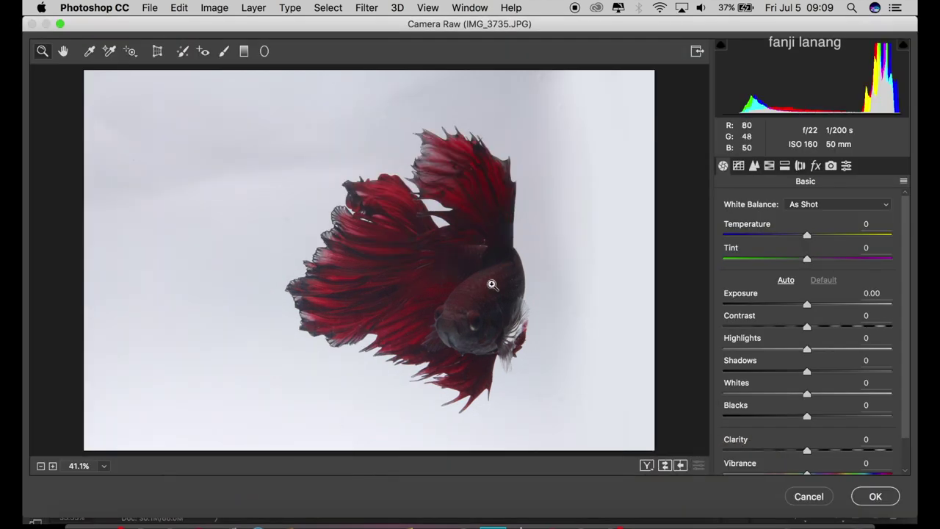
drag(808, 394, 907, 397)
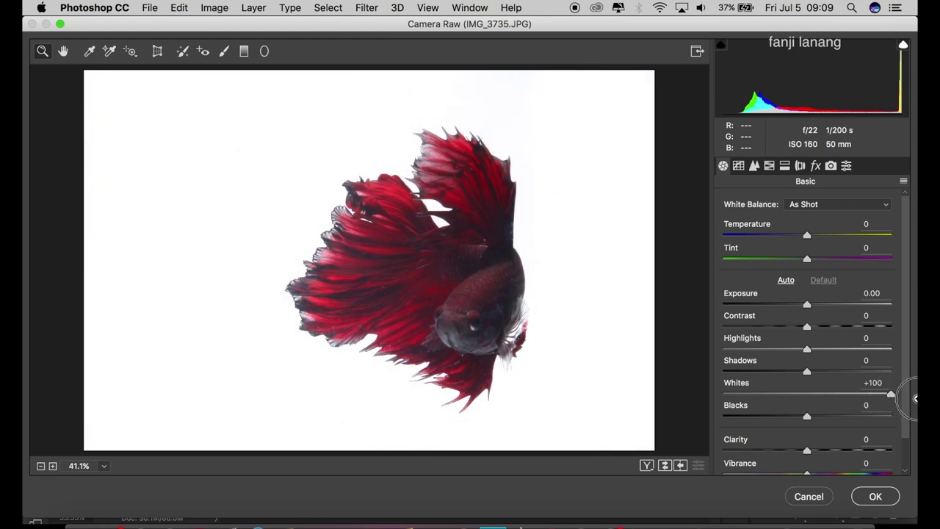
drag(916, 398, 915, 398)
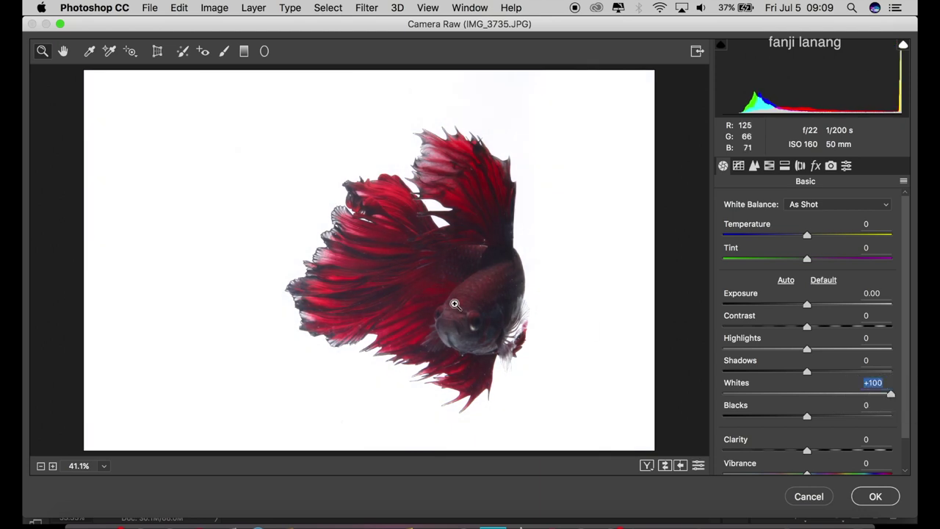
- Set Dehaze to 15 in the Effects settings
click(815, 167)
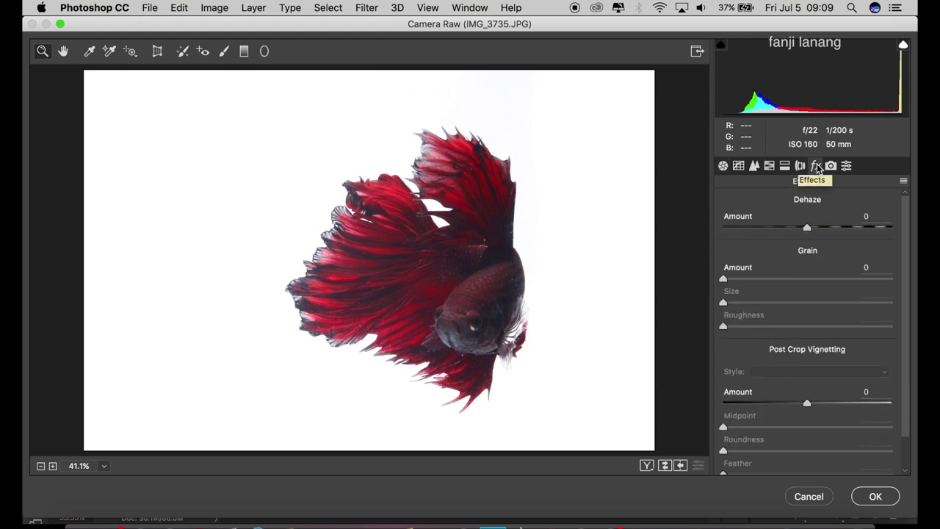
click(822, 228)
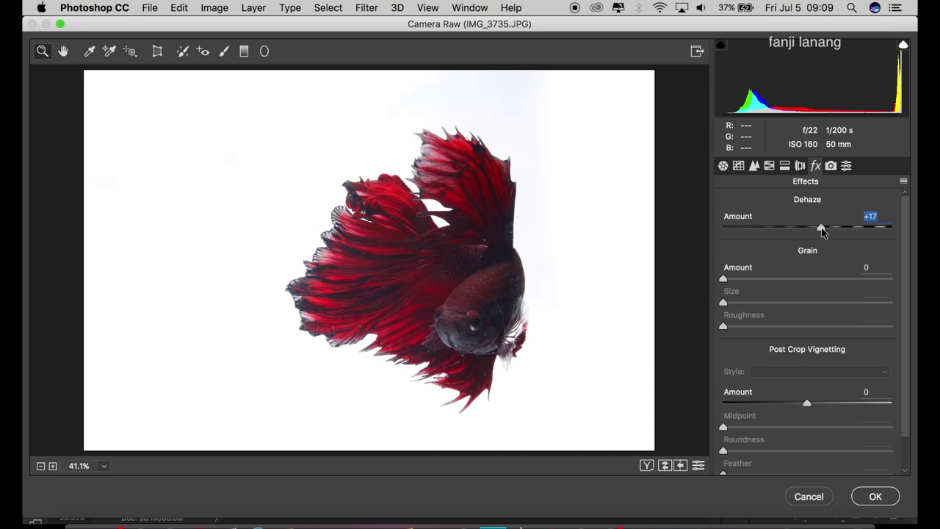
text(15)
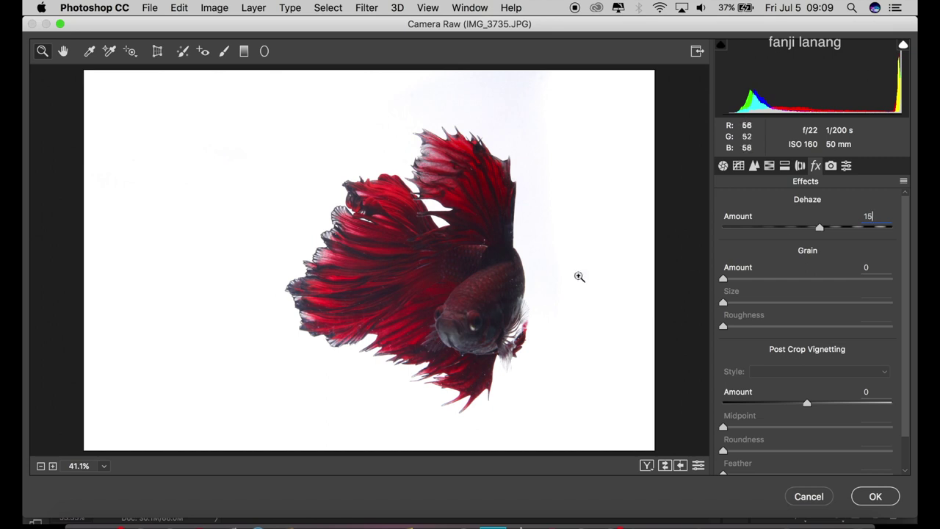
- On the Basic tab, set Shadows to +20 and Contrast to +10
click(722, 166)
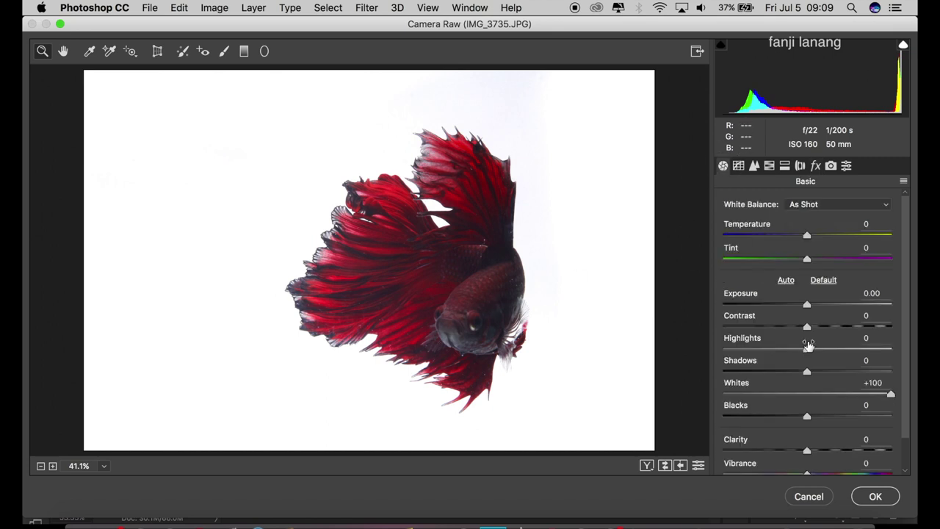
click(834, 373)
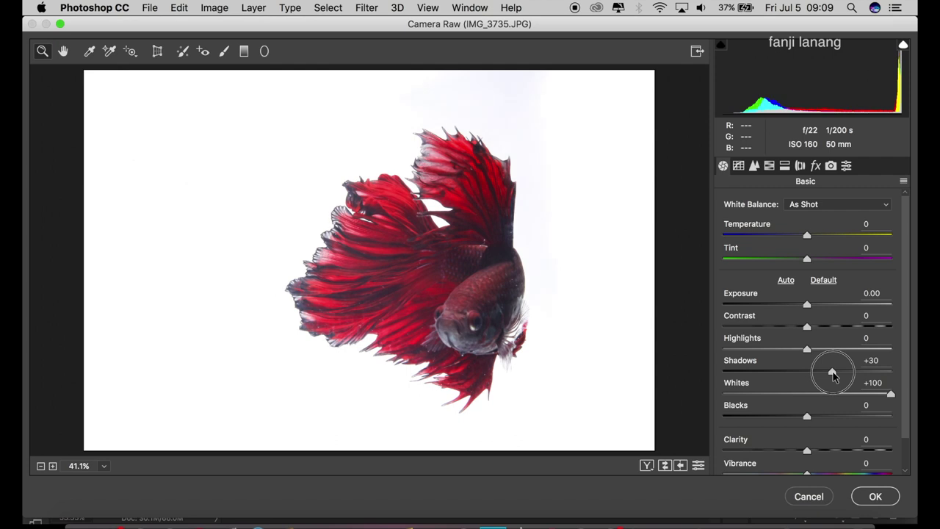
drag(834, 373, 825, 392)
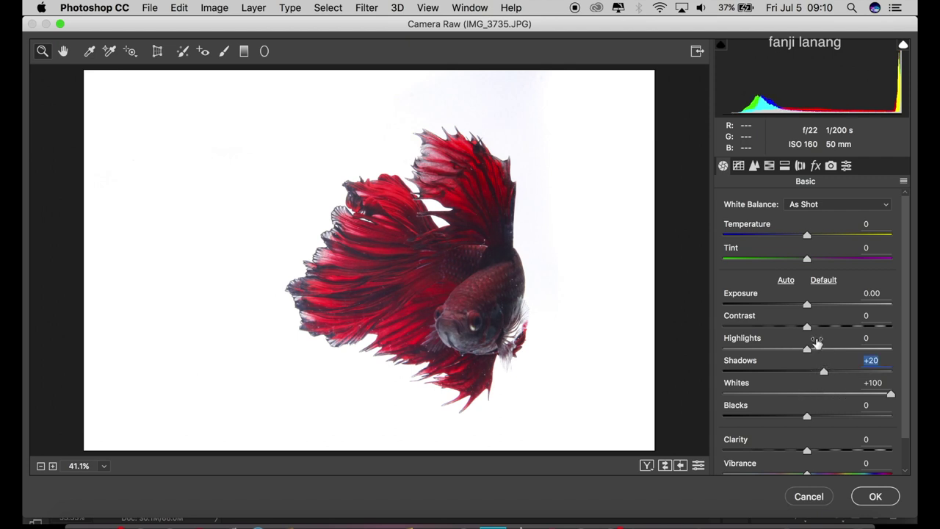
click(830, 323)
text(5)
key(BackSpace)
text(1)
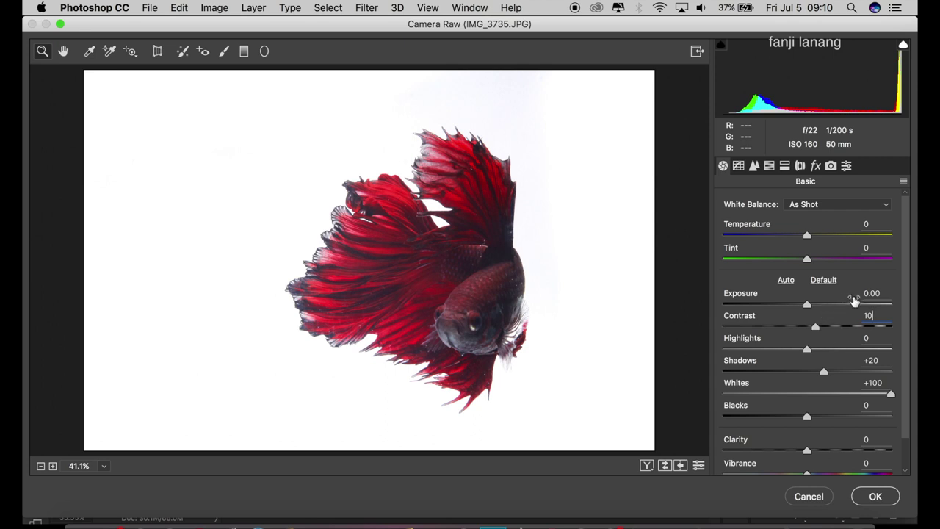
drag(909, 299, 908, 346)
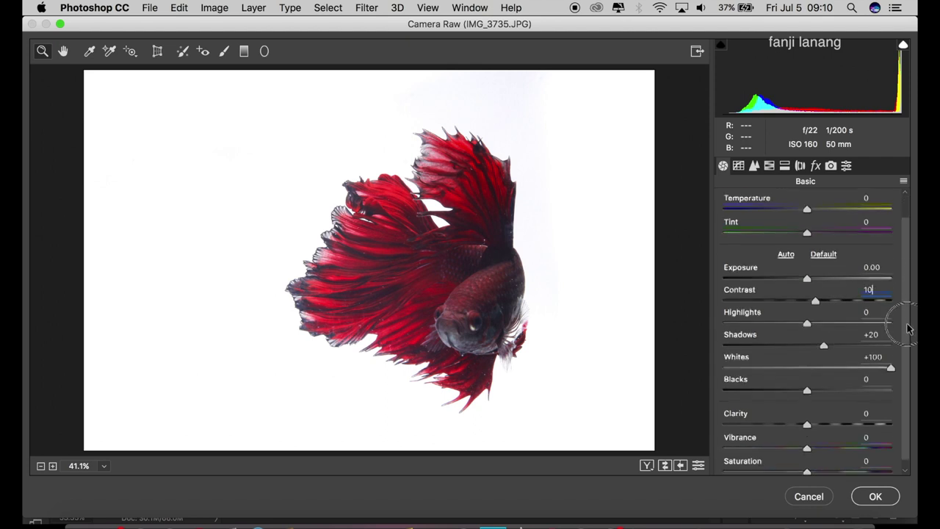
- Set Clarity +5, Vibrance +10 and Saturation +5, then test the Shadows slider range
click(868, 404)
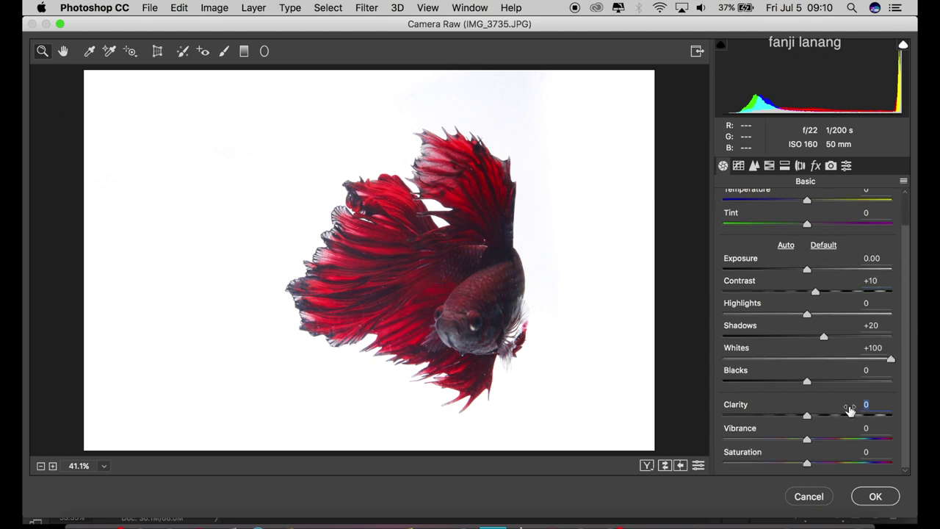
text(1)
text(0)
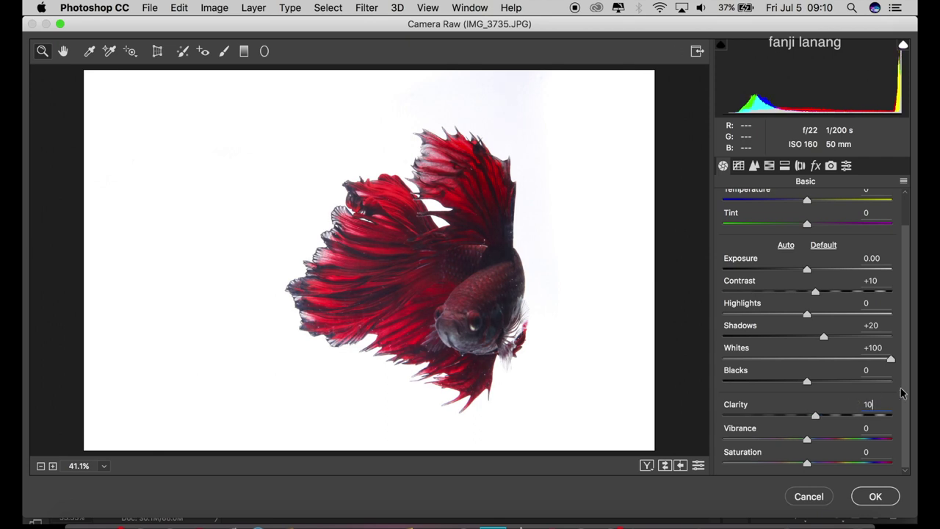
drag(860, 404, 854, 406)
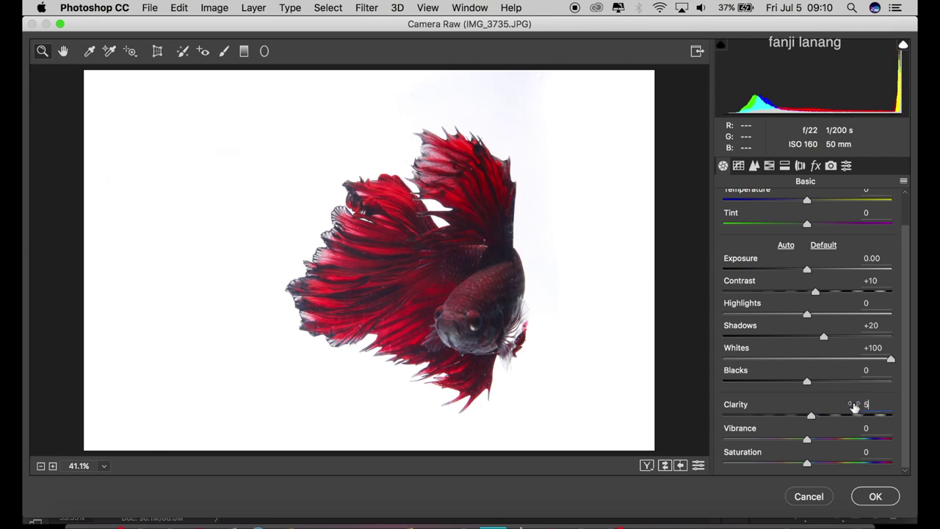
key(Tab)
text(10)
key(Tab)
text(5)
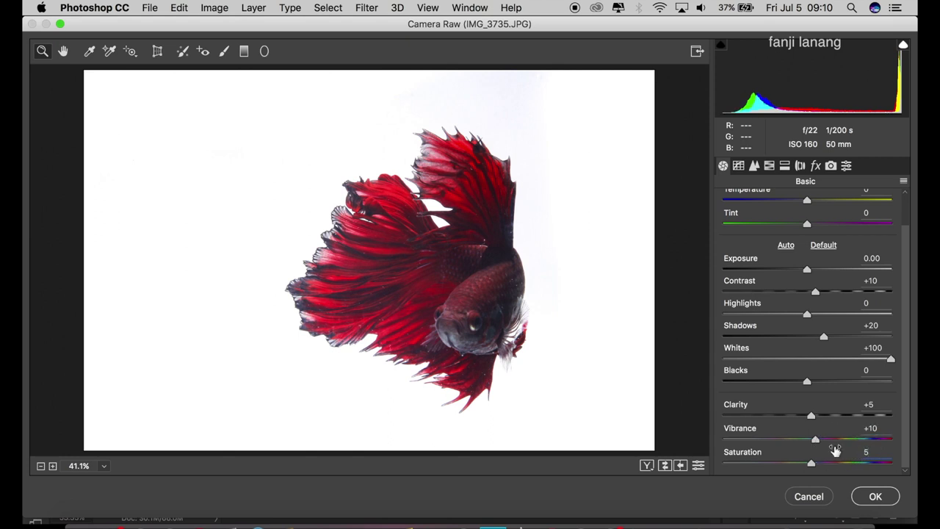
click(849, 337)
mouse_move(848, 337)
mouse_down()
mouse_move(889, 337)
mouse_move(857, 337)
mouse_move(824, 360)
mouse_up()
- Set the parametric tone curve to Highlights +10, Lights +10, Darks -5, Shadows -5
click(740, 166)
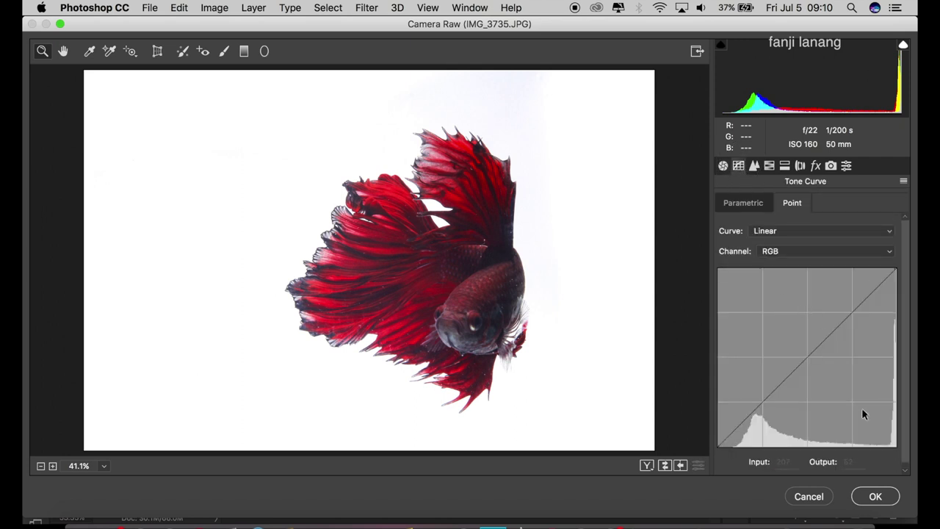
click(734, 205)
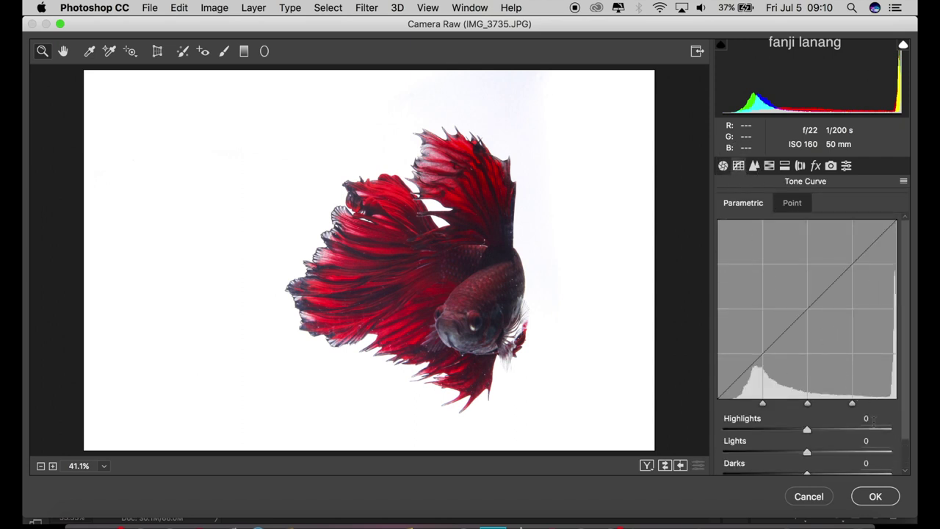
text(10)
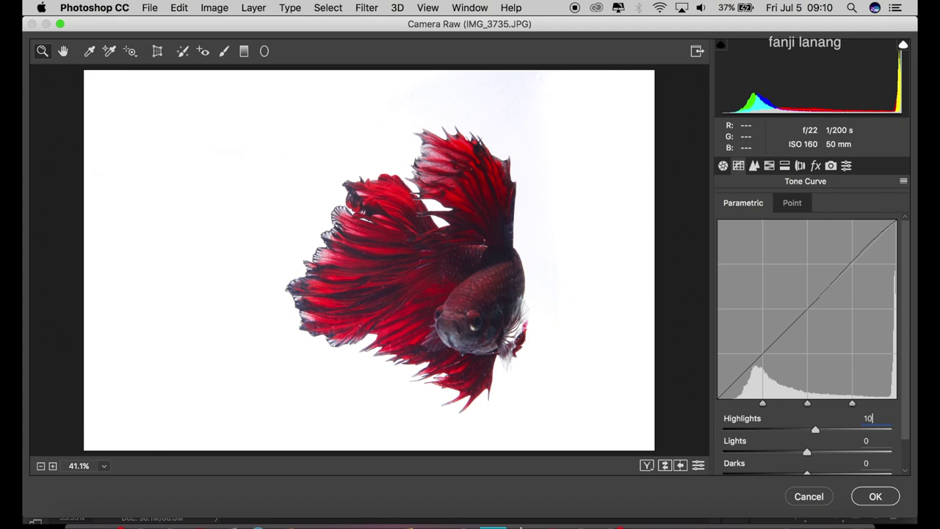
text(10)
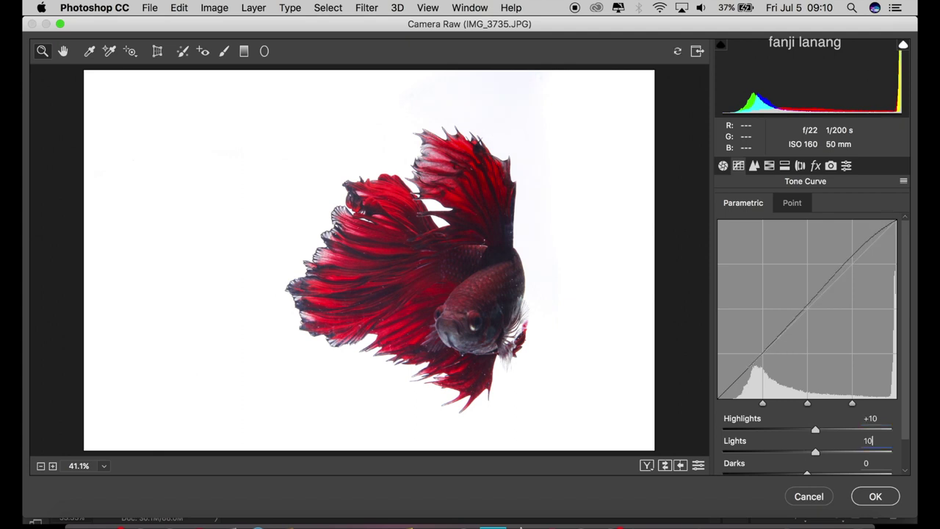
text(-5)
key(Tab)
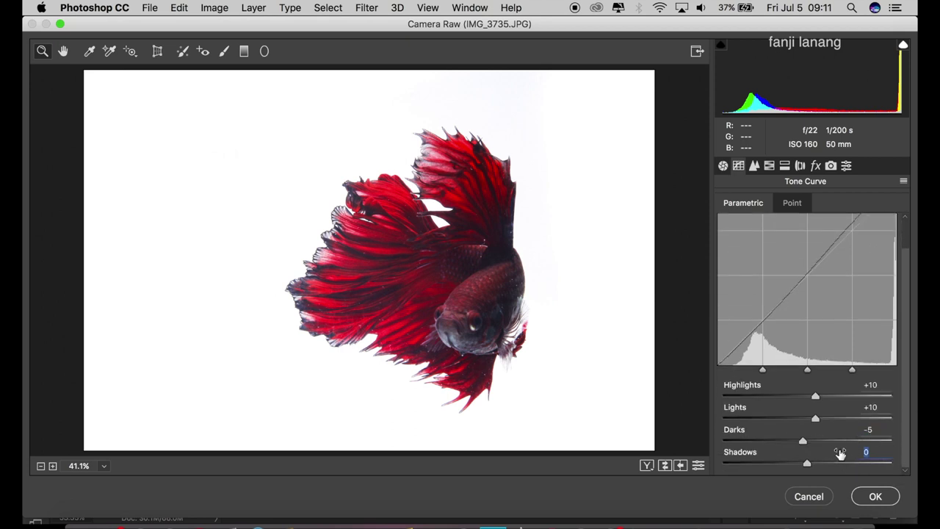
text(5)
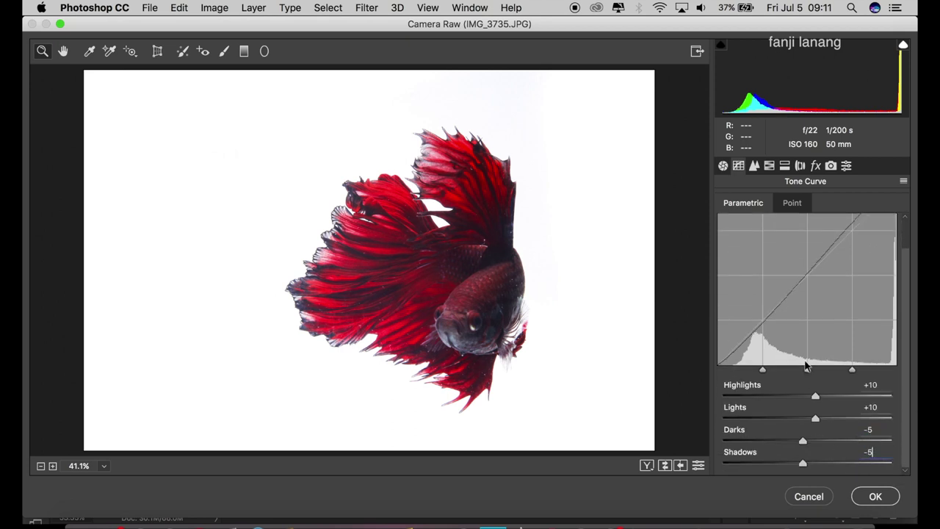
- Look over the HSL hue adjustments, then go back to the Basic settings
click(753, 165)
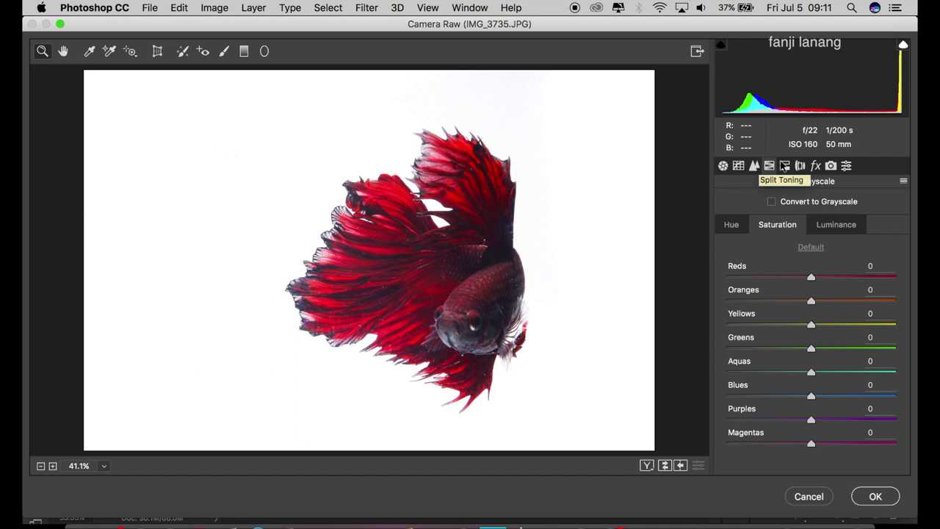
click(736, 226)
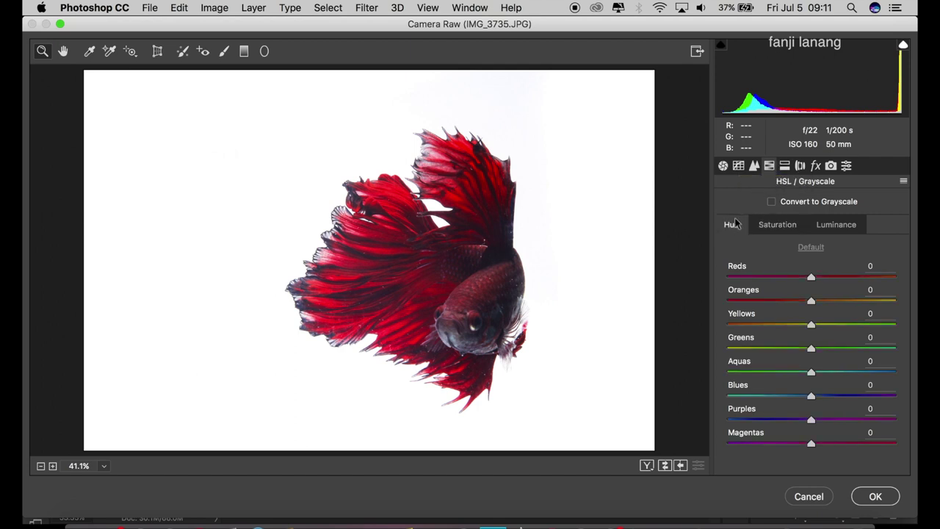
click(723, 167)
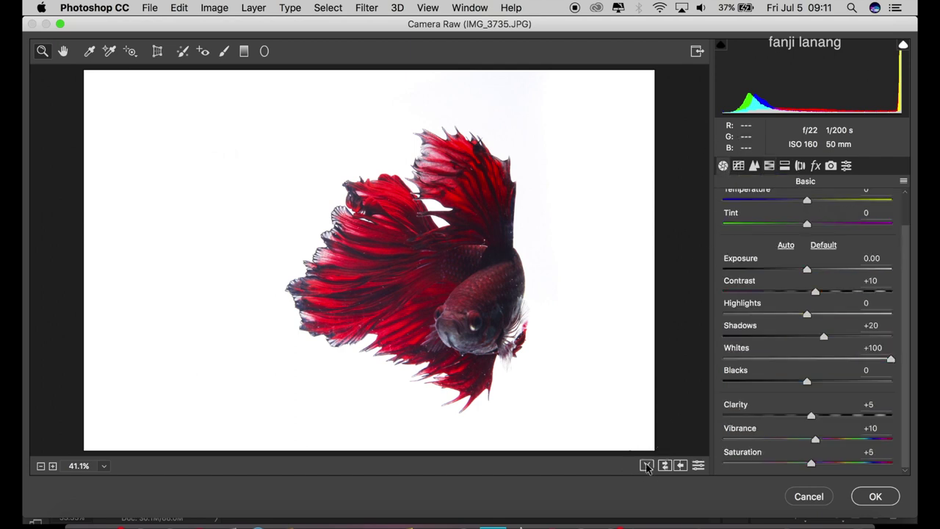
- Compare before/after, commit the Camera Raw edits, and zoom to 200% on the fins
click(647, 465)
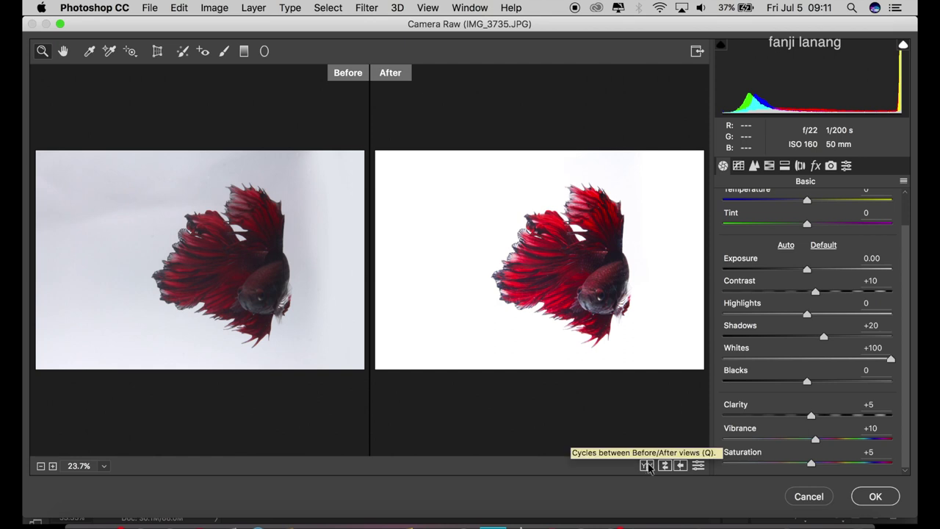
click(870, 497)
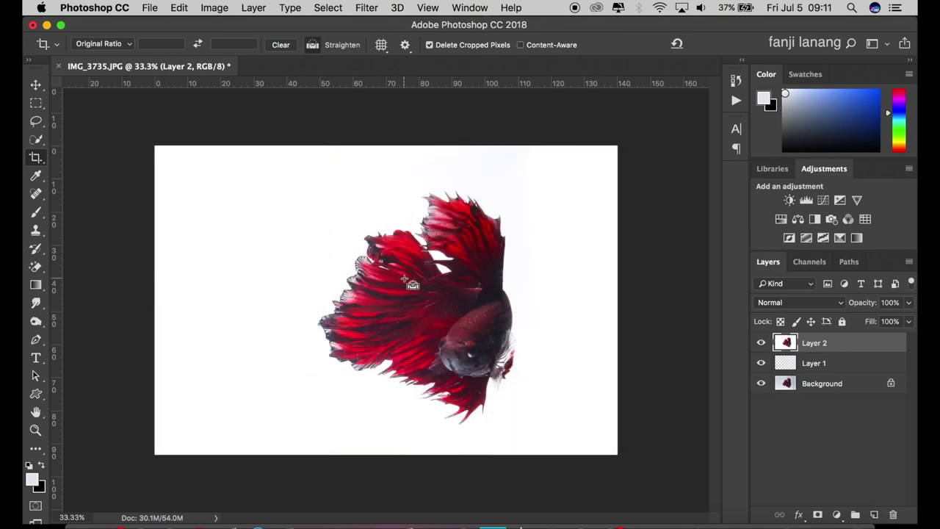
key(super+equal)
key(super+equal)
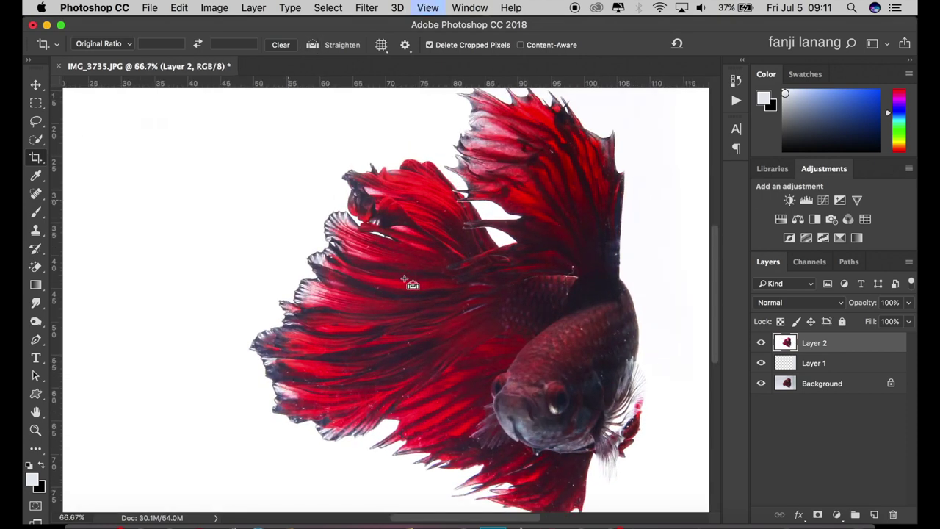
key(super+equal)
key(super+equal)
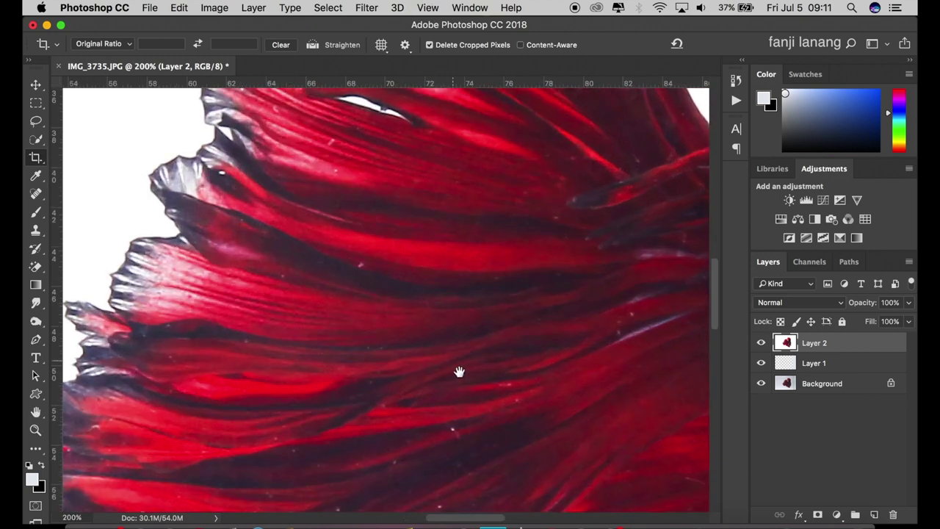
scroll(460, 372, down, 3)
scroll(474, 213, down, 2)
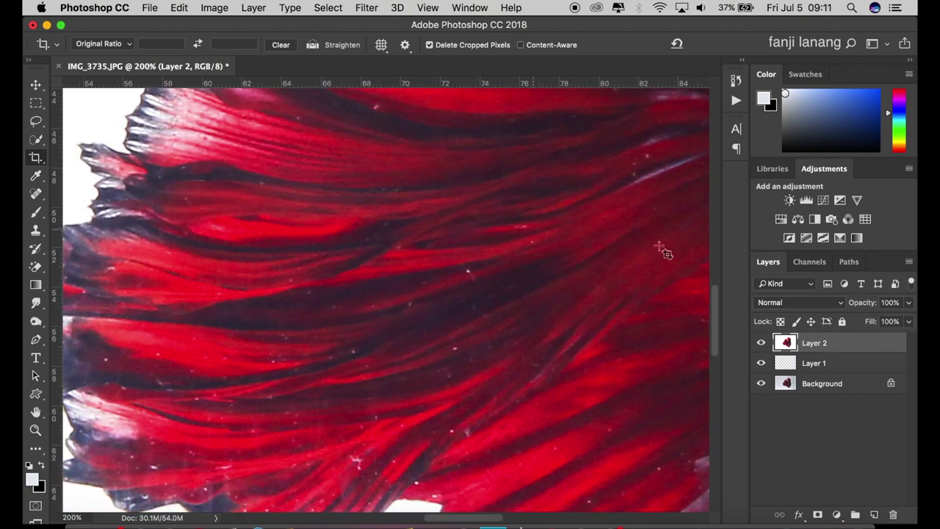
- Select the Spot Healing Brush with Normal blend mode
click(36, 193)
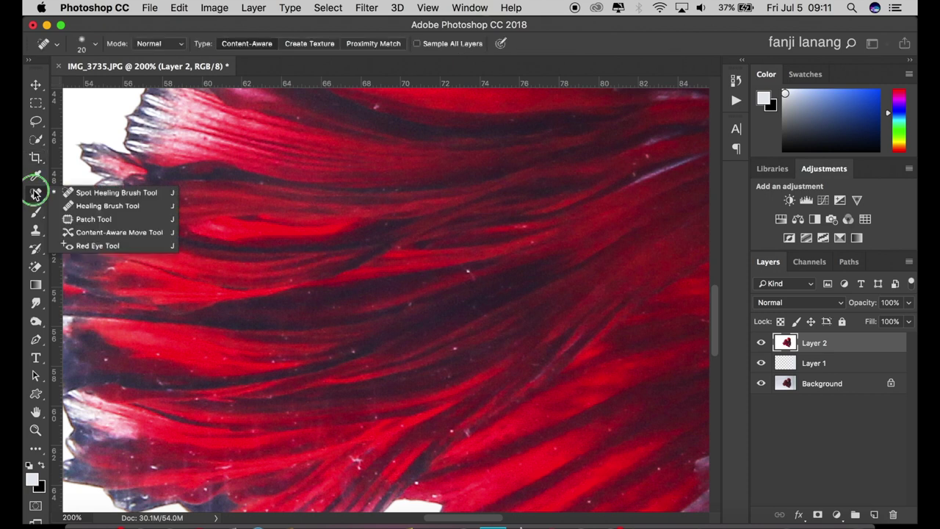
click(71, 194)
click(182, 45)
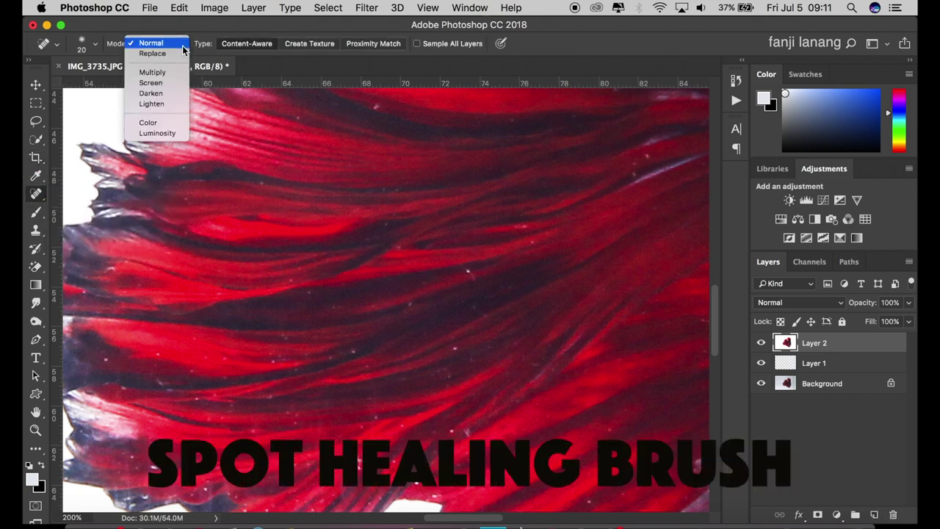
click(183, 43)
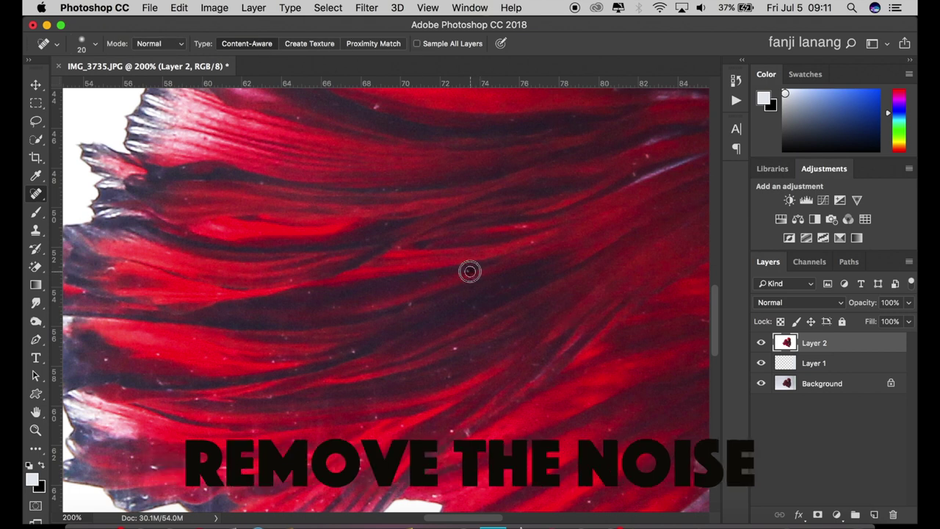
- Heal the ten dark specks and noise spots across the red fins
click(466, 271)
click(408, 304)
click(456, 348)
click(348, 355)
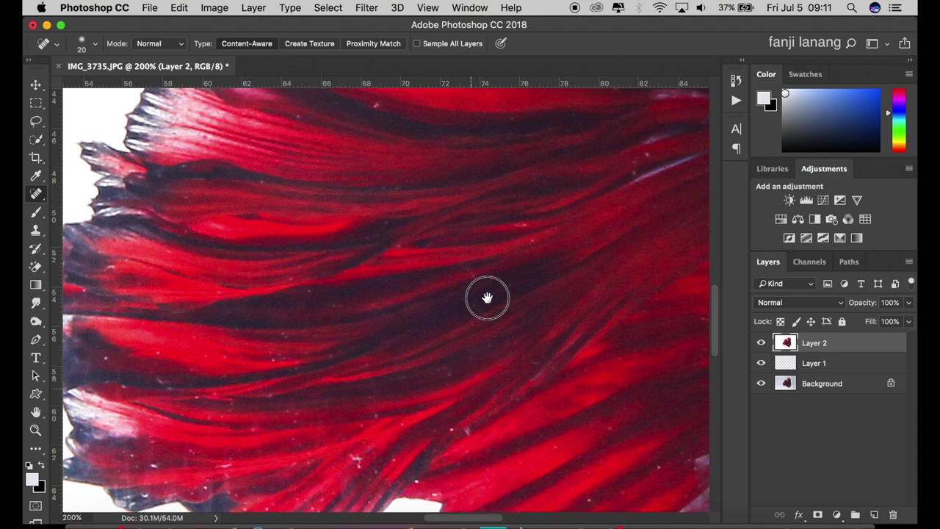
scroll(487, 298, down, 3)
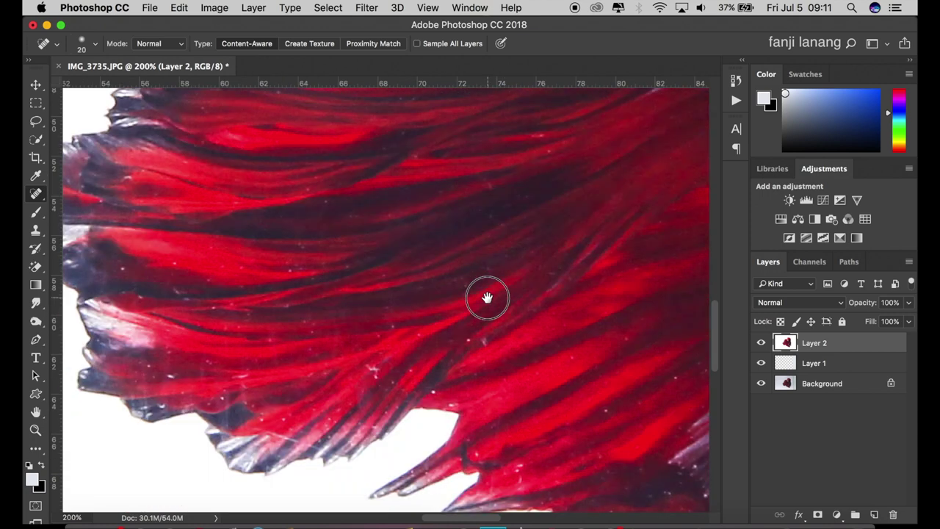
click(375, 371)
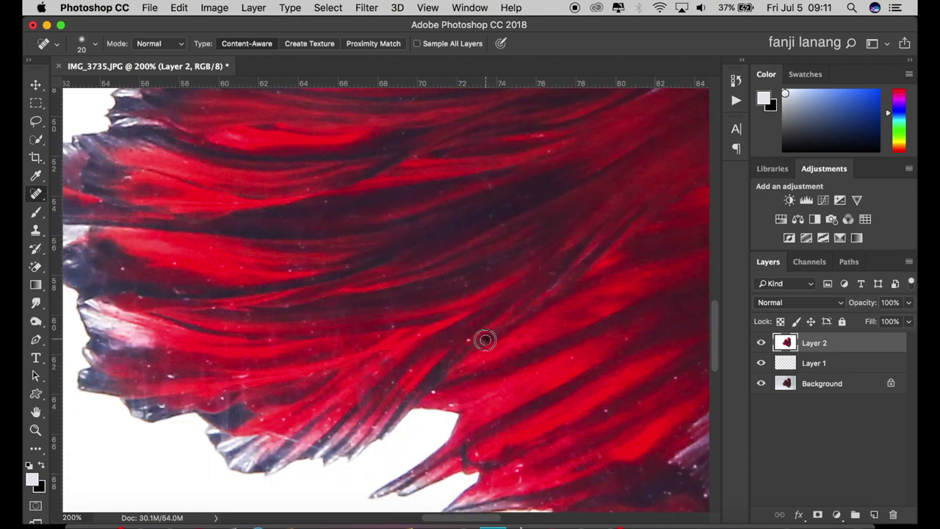
click(481, 345)
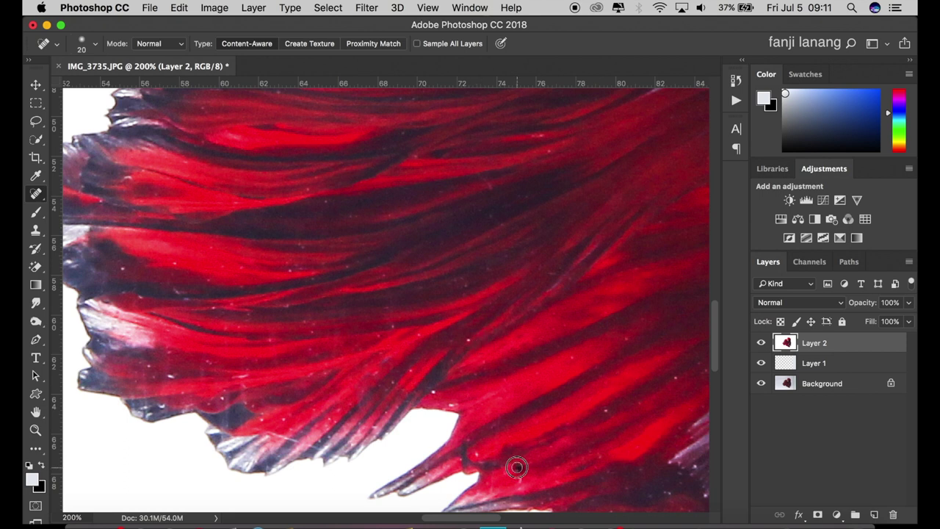
click(522, 488)
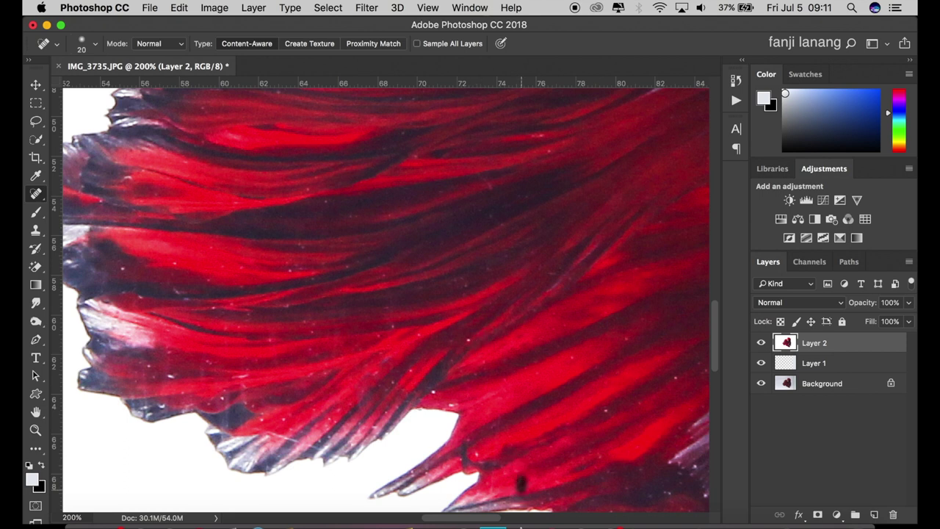
click(393, 327)
click(465, 342)
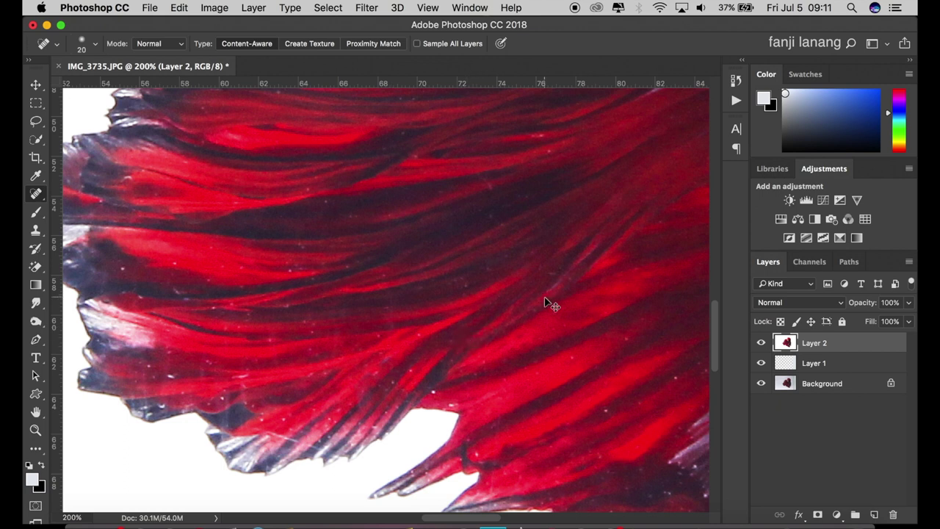
- Zoom out and pan across the fish to review the healed fins
key(super+minus)
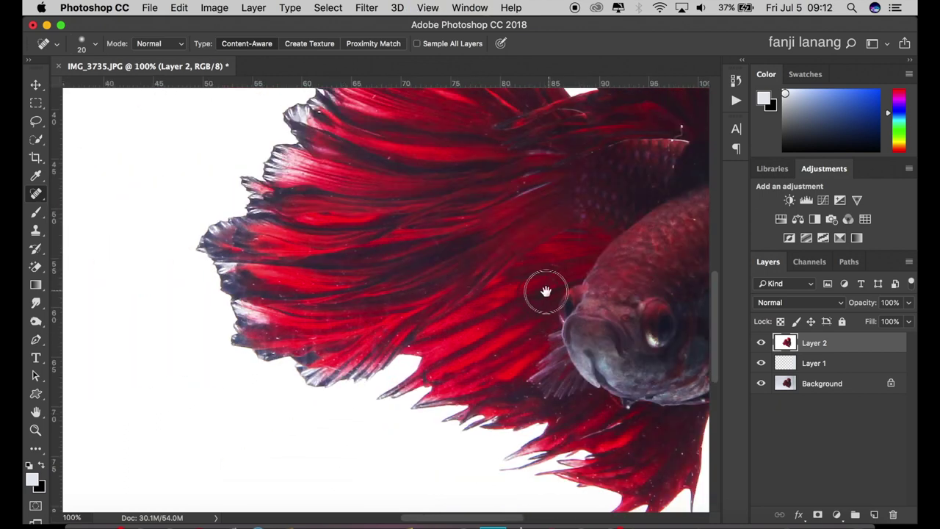
drag(546, 292, 417, 288)
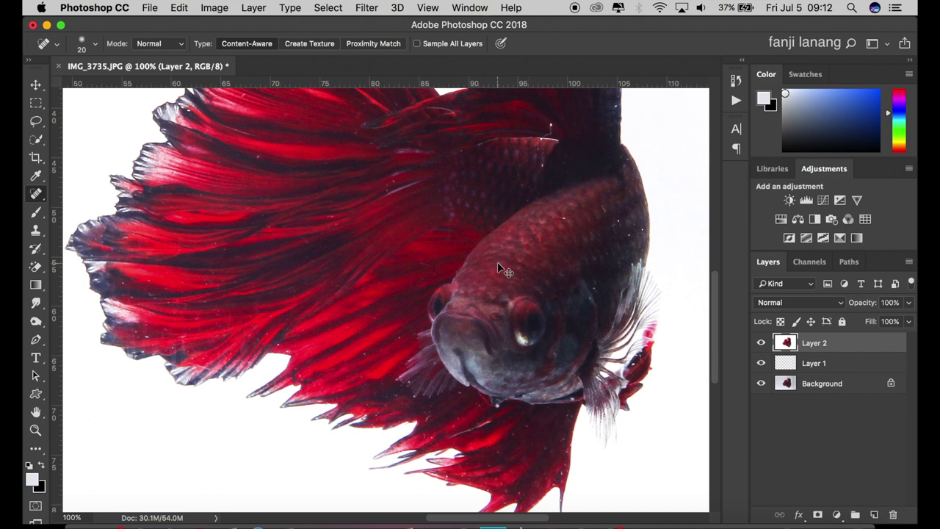
key(super+minus)
key(super+minus)
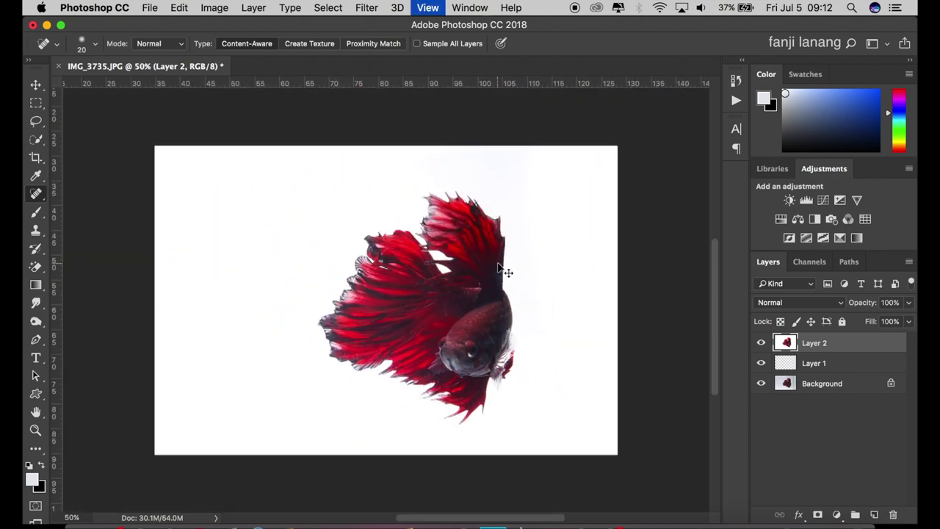
key(super+minus)
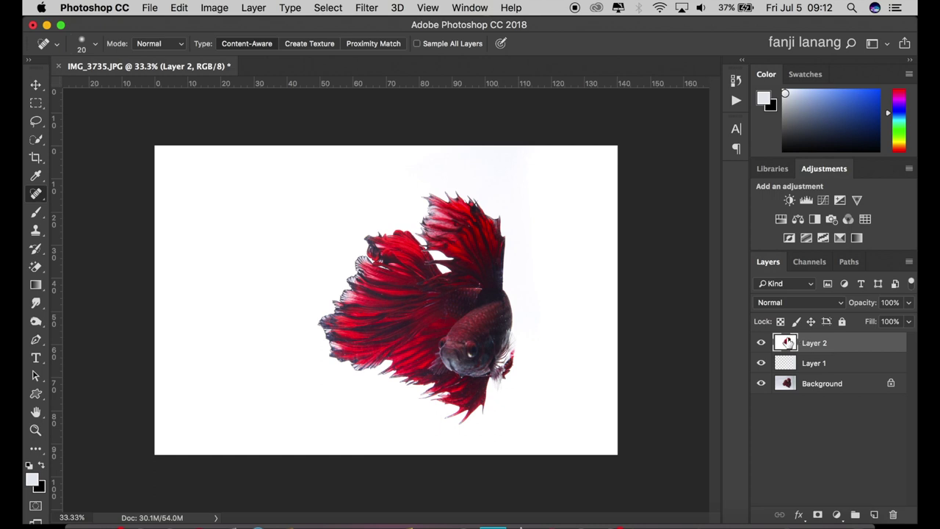
- Duplicate Layer 2, apply a 2.0-radius High Pass, and blend the copy in Overlay
drag(814, 342, 876, 514)
click(367, 8)
mouse_move(376, 293)
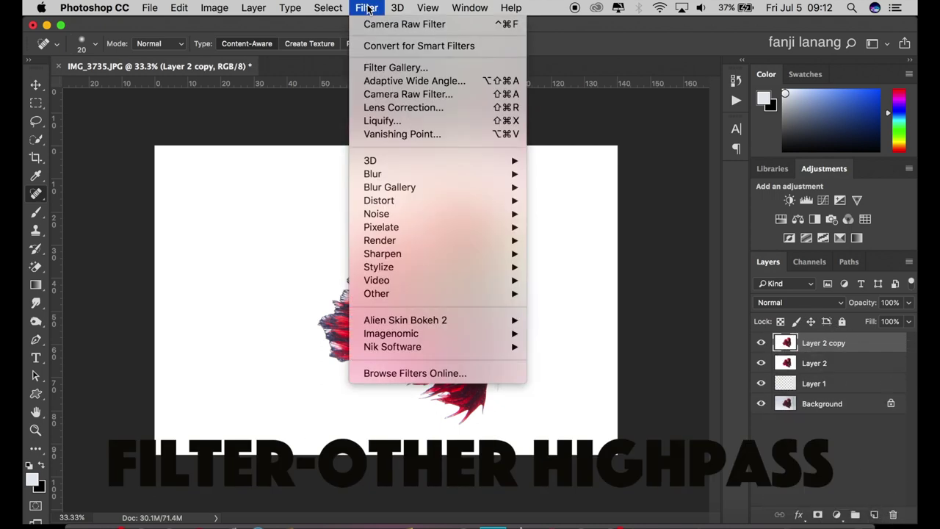
click(567, 306)
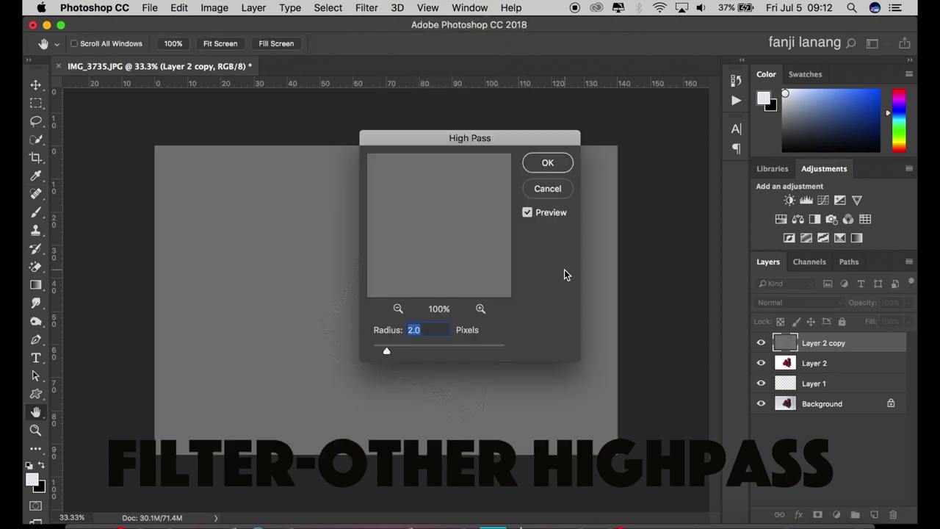
click(551, 163)
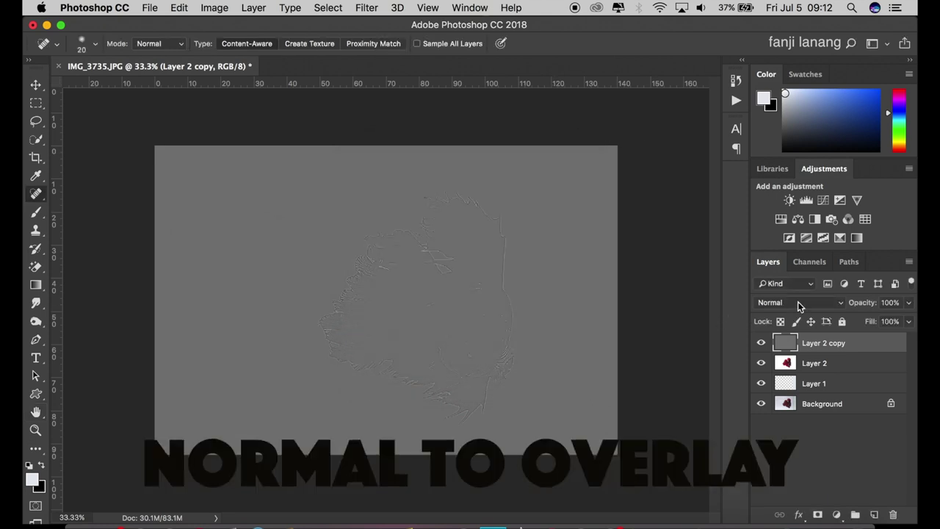
click(782, 301)
click(779, 452)
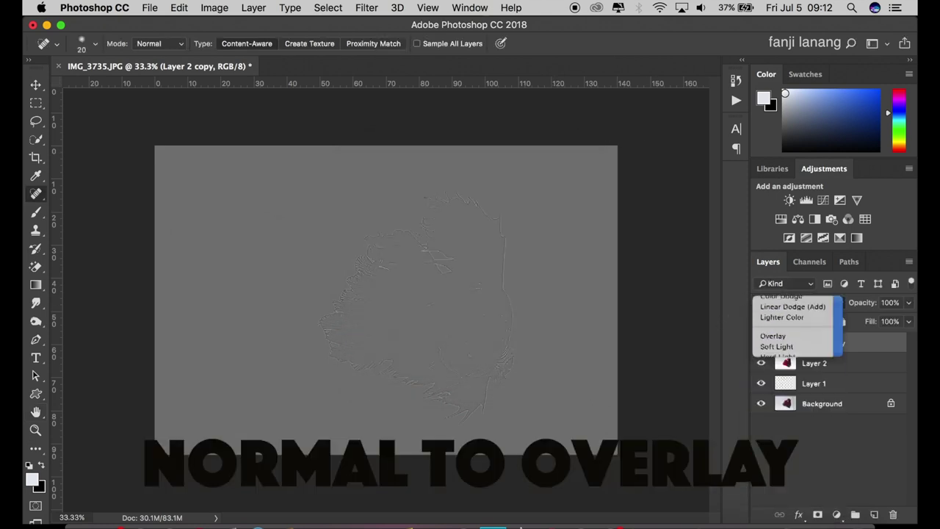
- Zoom in to inspect the sharpened betta, then zoom back out
key(super+plus)
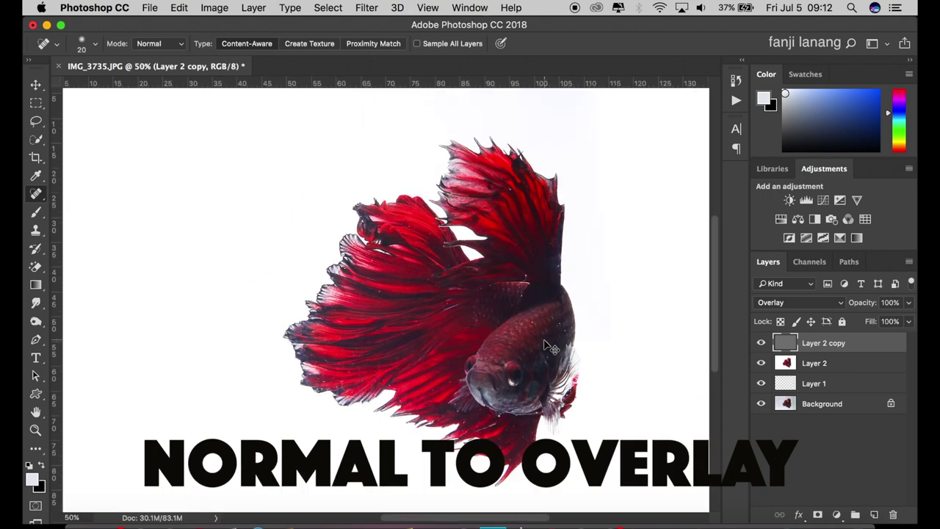
key(super+plus)
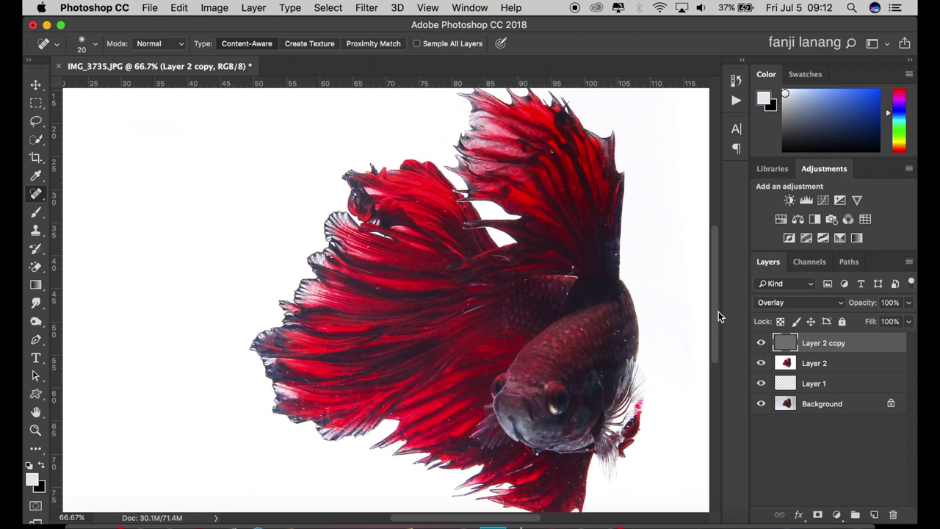
key(super+minus)
key(super+minus)
key(super+plus)
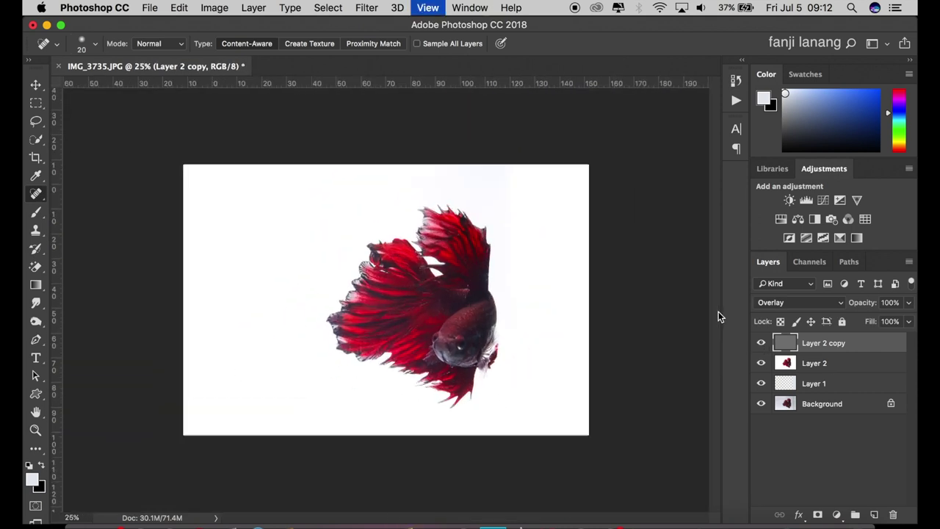
click(35, 84)
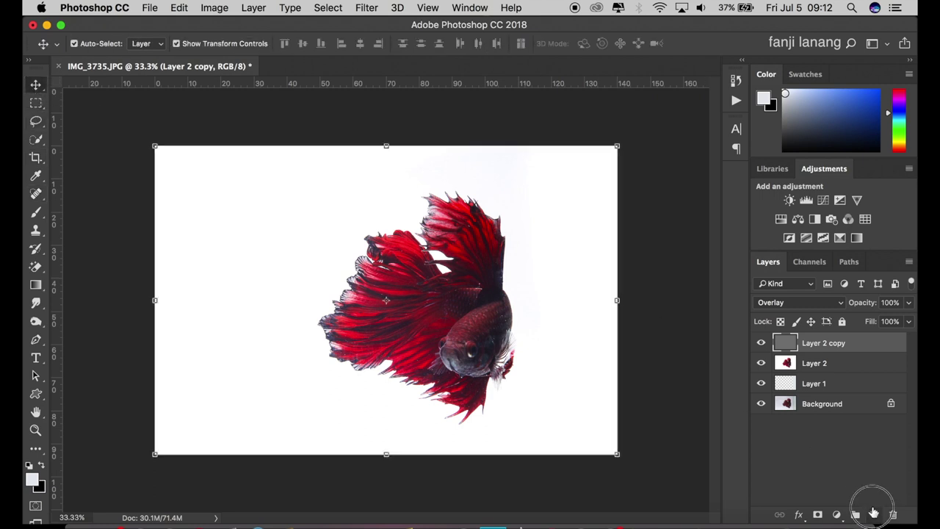
- Add a new empty layer and load the signature brush in black at size 500
click(874, 514)
click(38, 213)
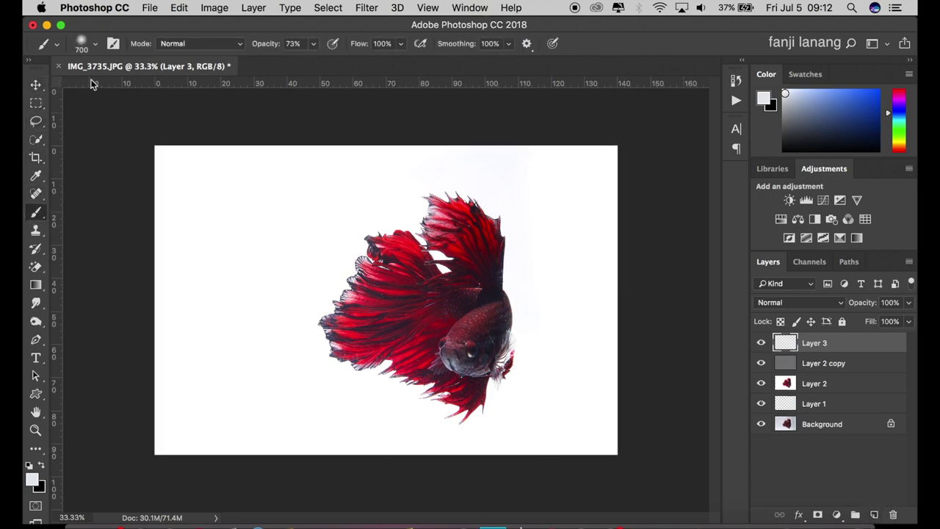
click(94, 45)
click(74, 145)
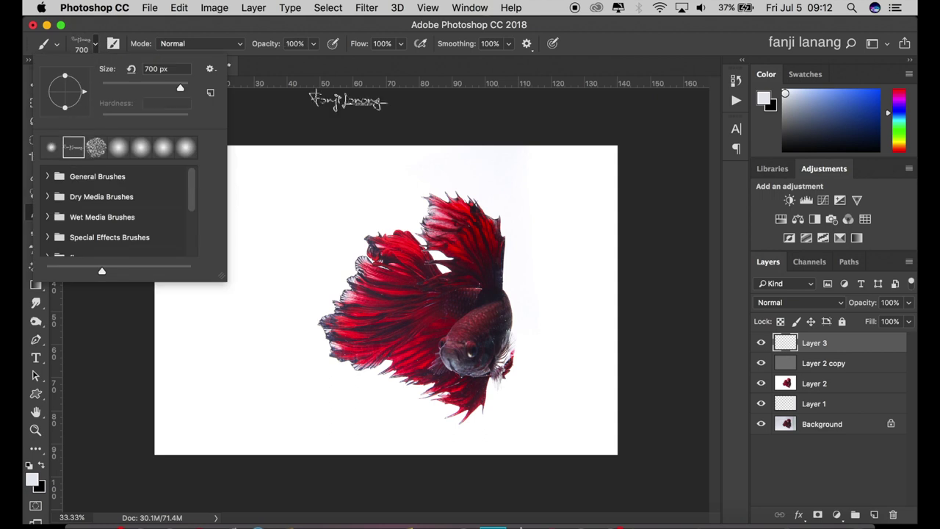
key(Return)
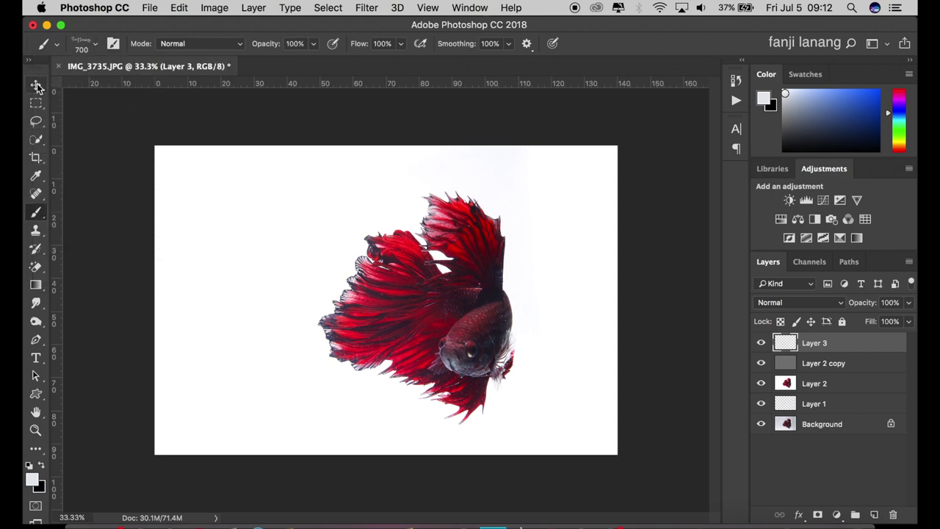
click(36, 85)
click(36, 213)
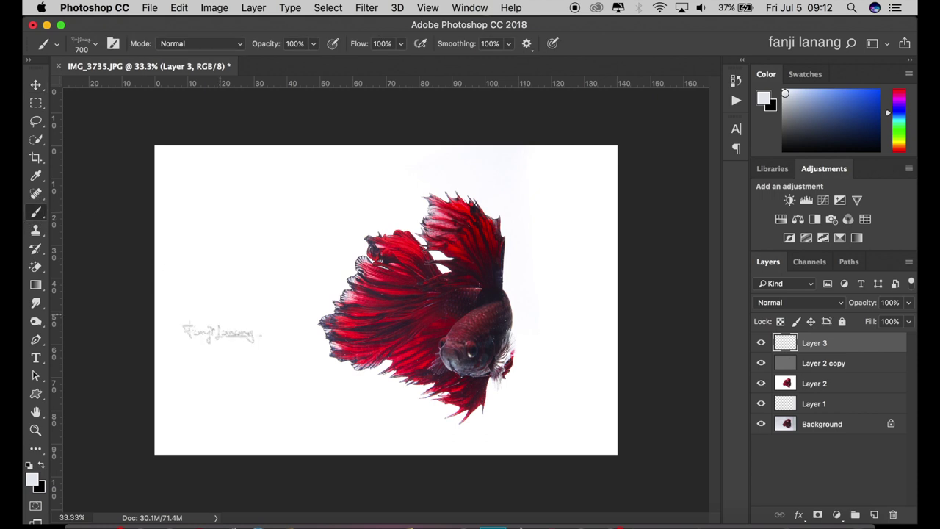
click(30, 466)
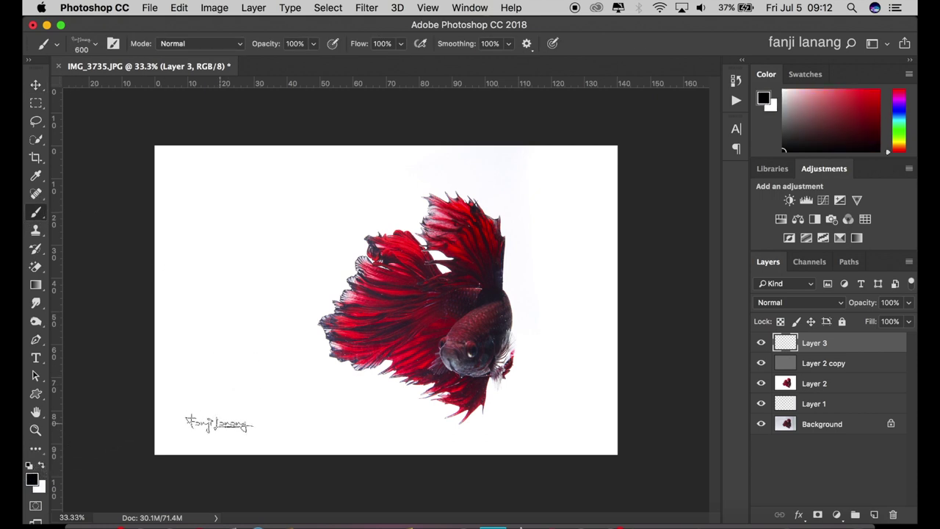
key(bracketleft)
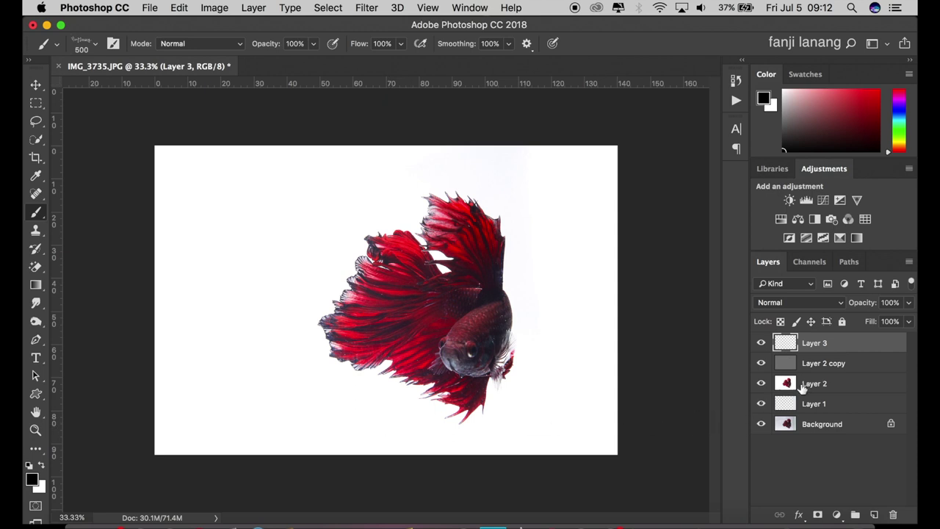
- Place a vertical guide at the canvas centre, then reselect Layer 3 with the brush
click(803, 389)
click(35, 84)
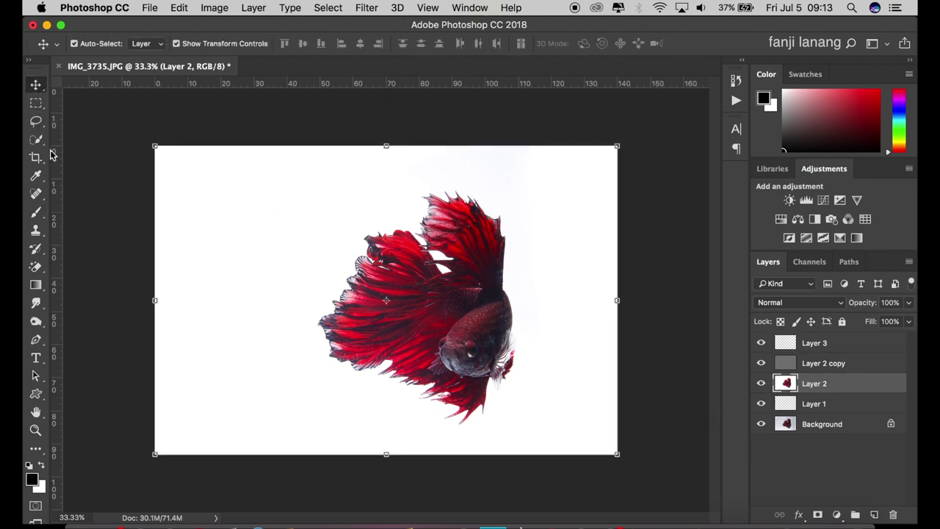
drag(61, 157, 385, 218)
click(808, 343)
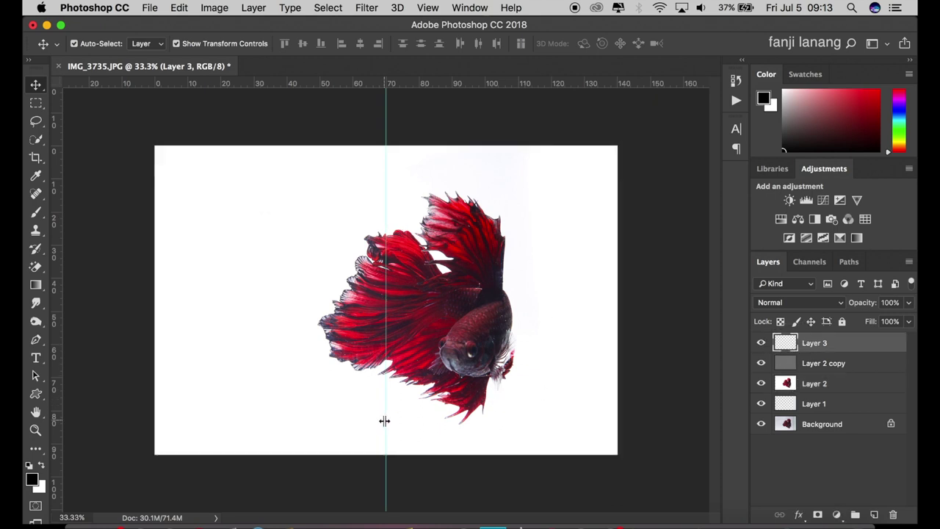
key(b)
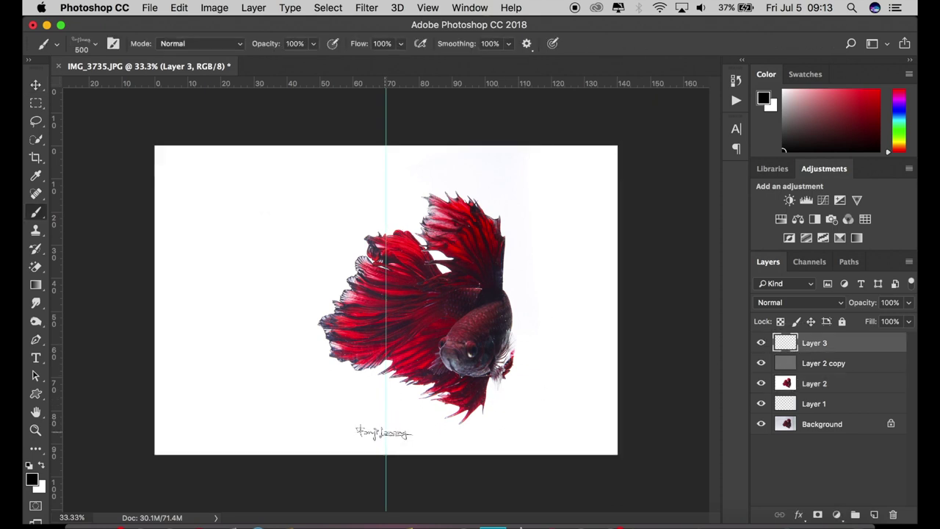